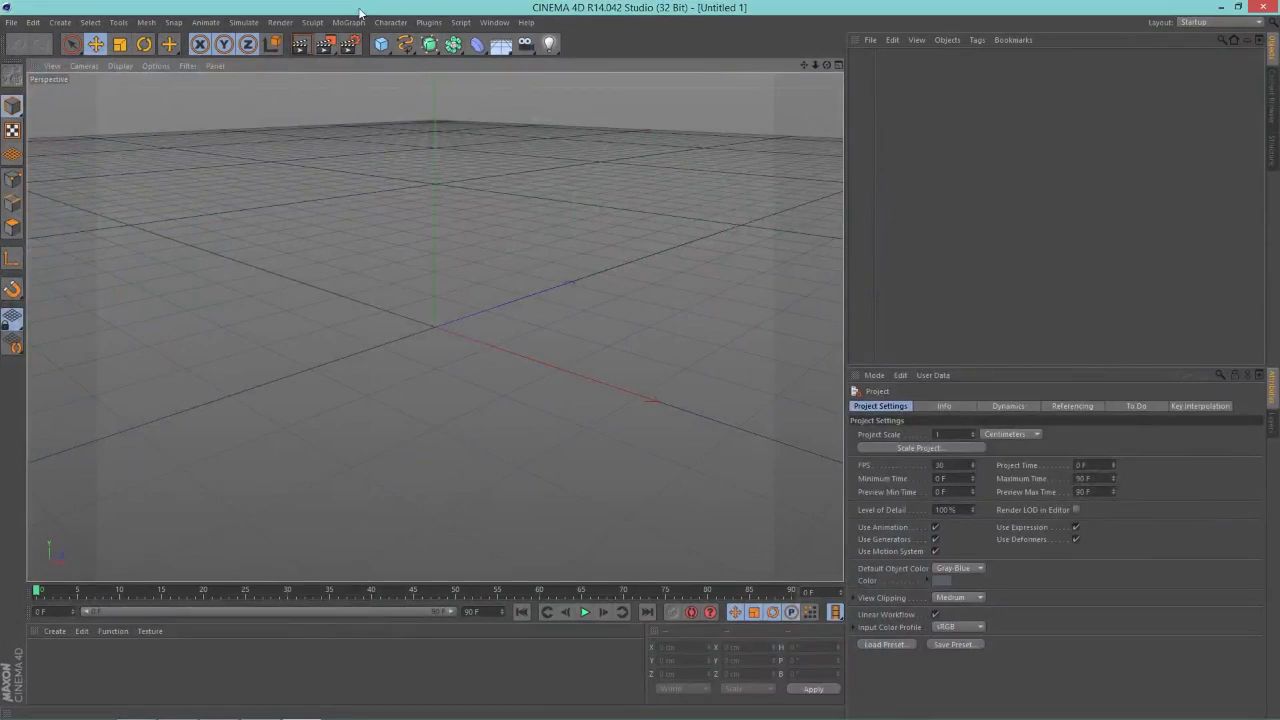
Set the render output size to 3000 x 1000 pixels
click(352, 46)
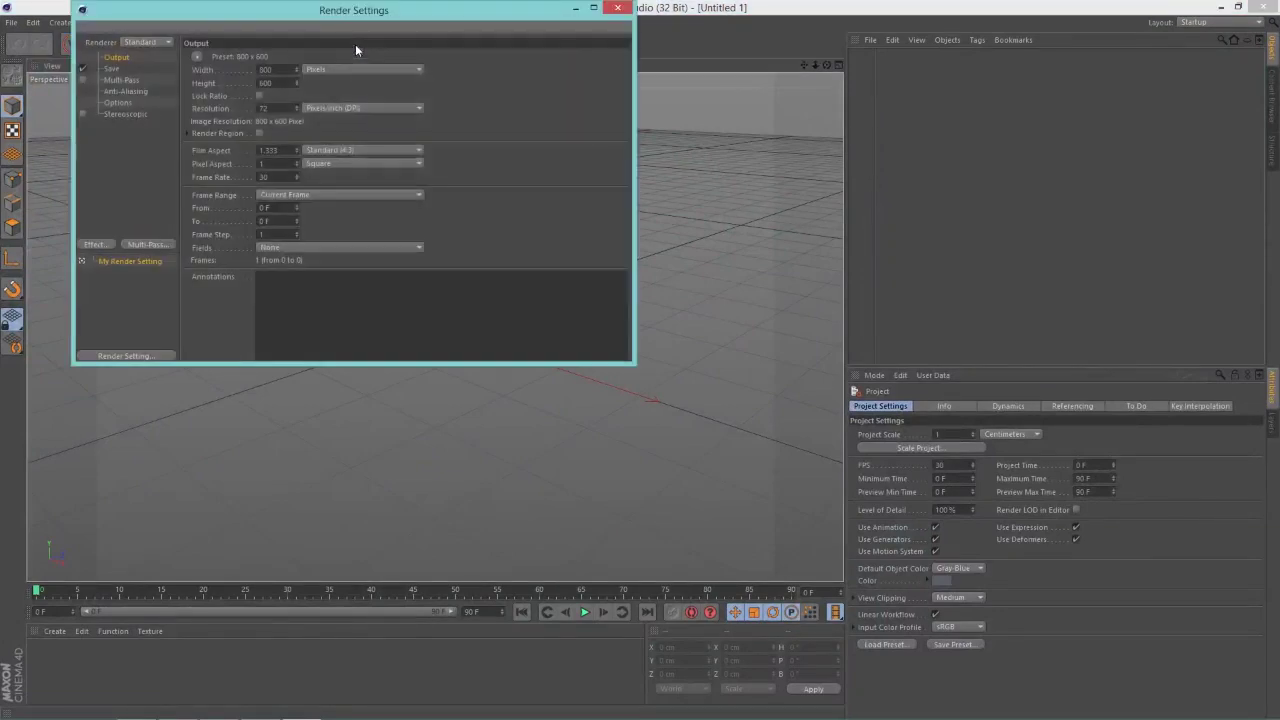
drag(354, 46, 492, 121)
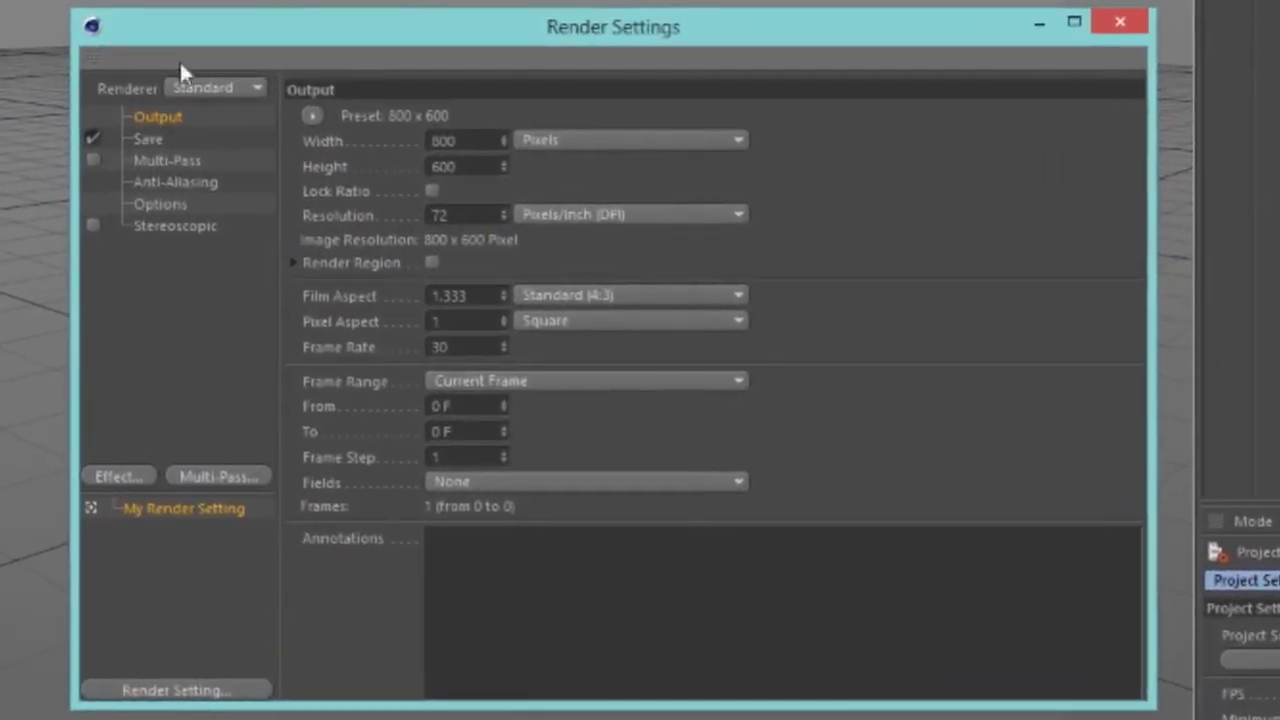
click(450, 140)
text(3000)
key(Tab)
text(1)
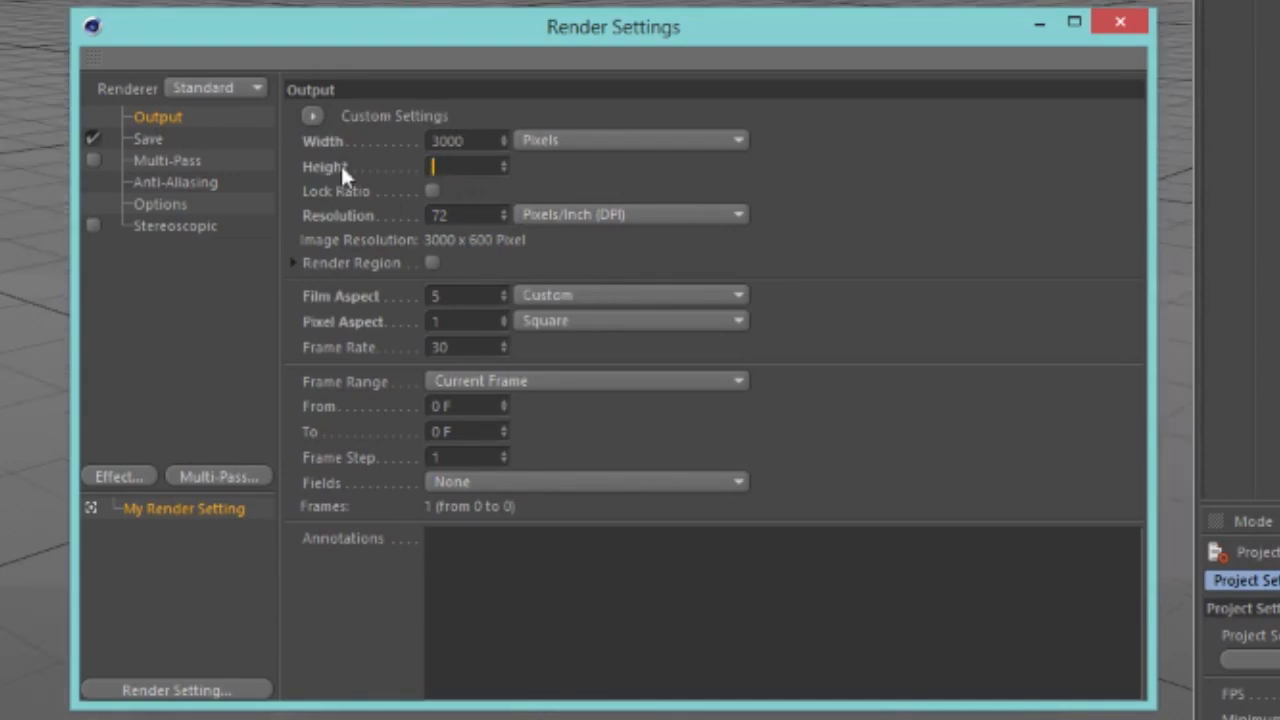
text(000)
key(Return)
Save the render as PNG with Alpha Channel, named 3DWafflez
click(154, 136)
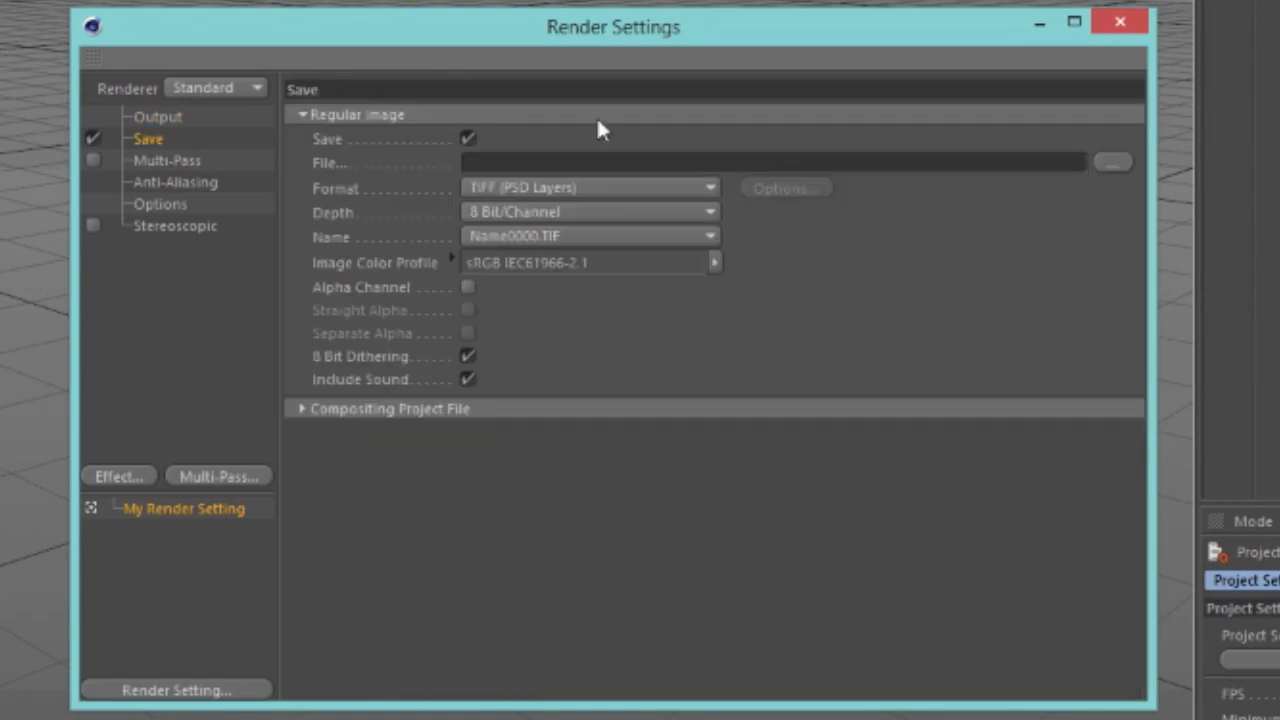
click(509, 187)
click(499, 445)
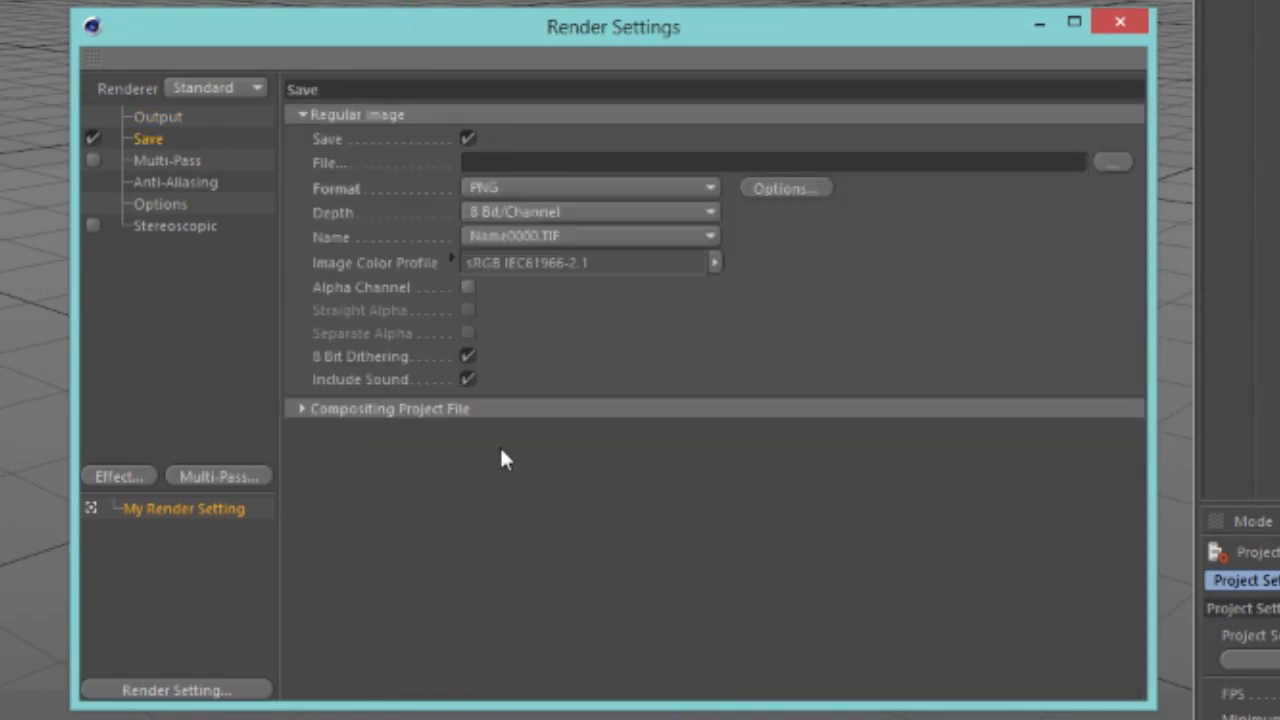
click(467, 287)
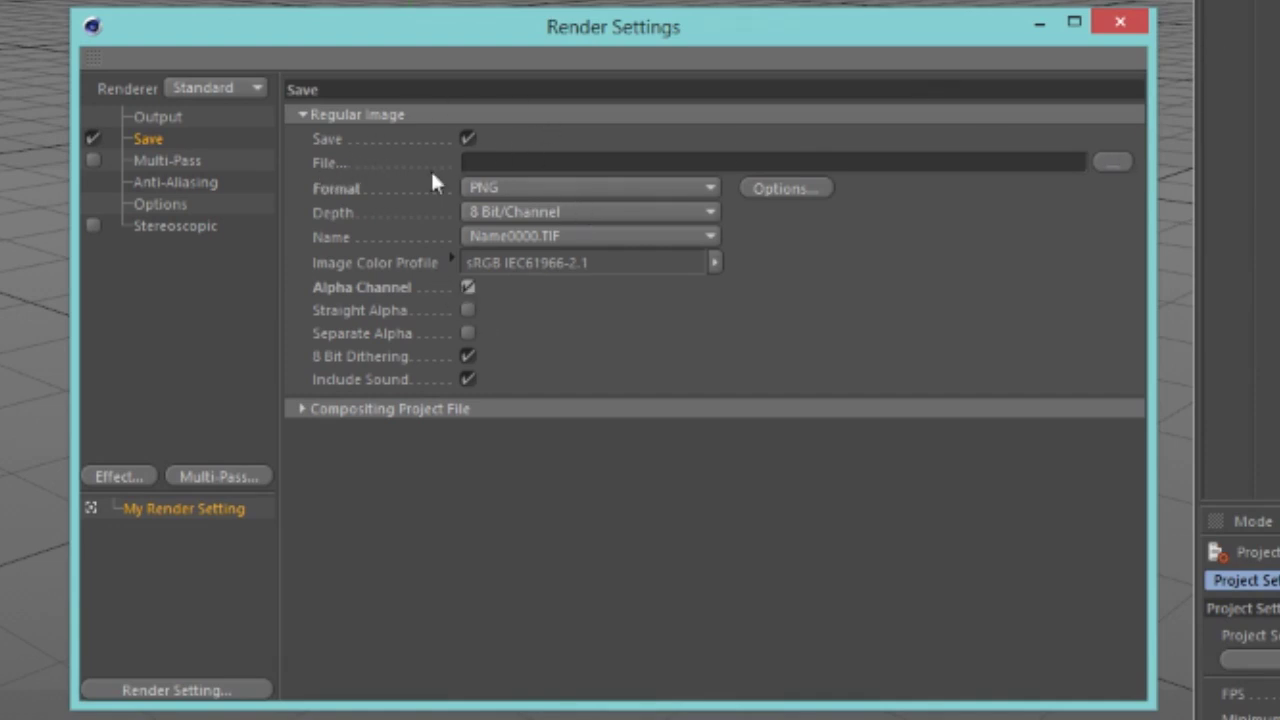
click(1115, 163)
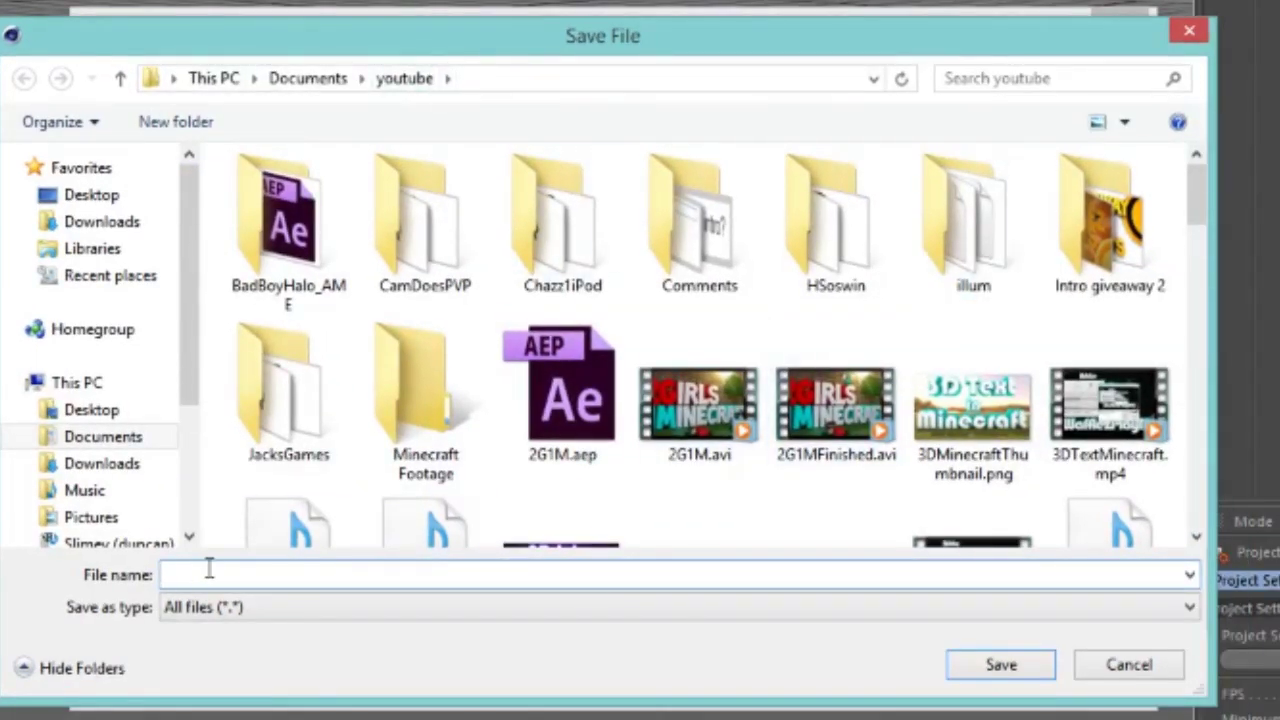
text(3)
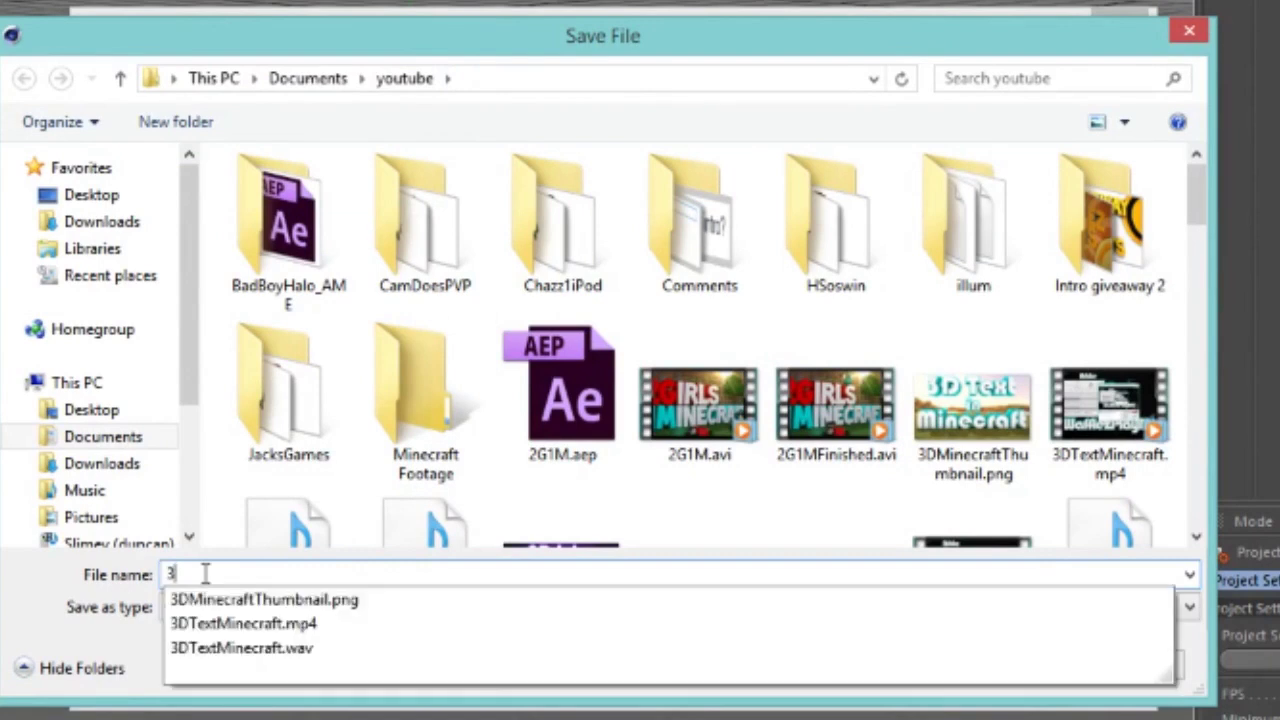
text(DWaff)
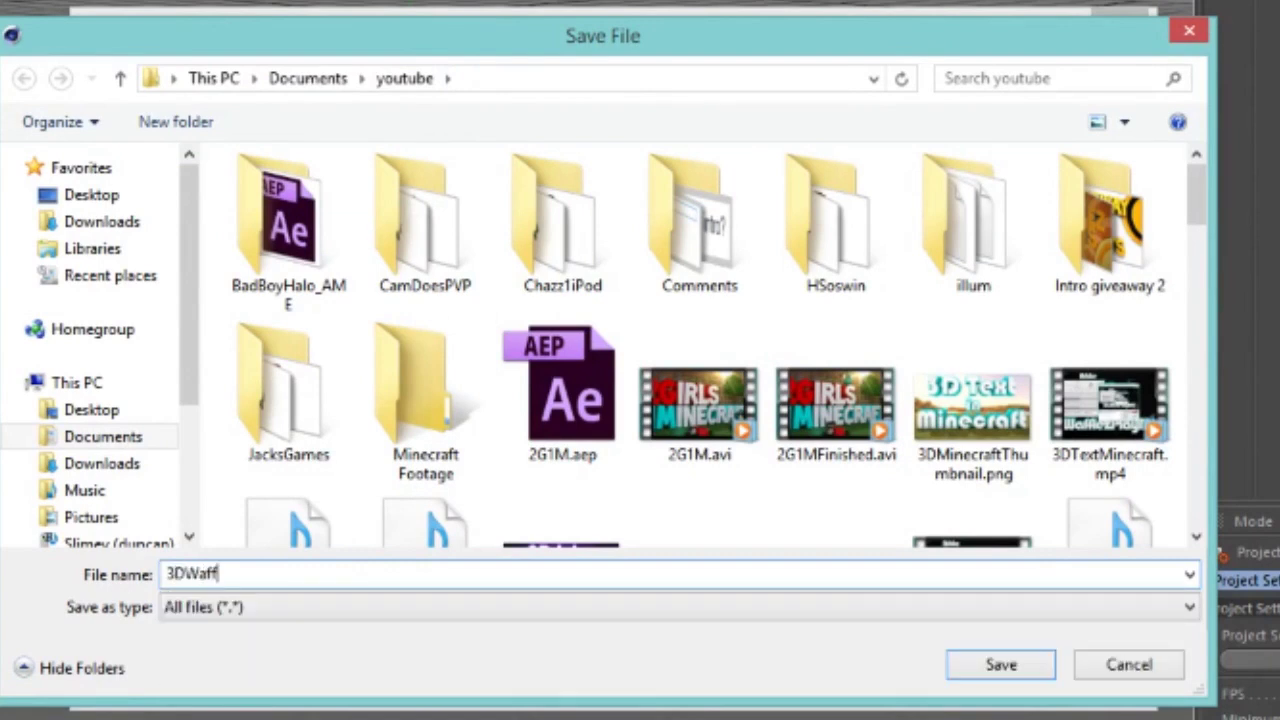
text(lez)
click(1000, 663)
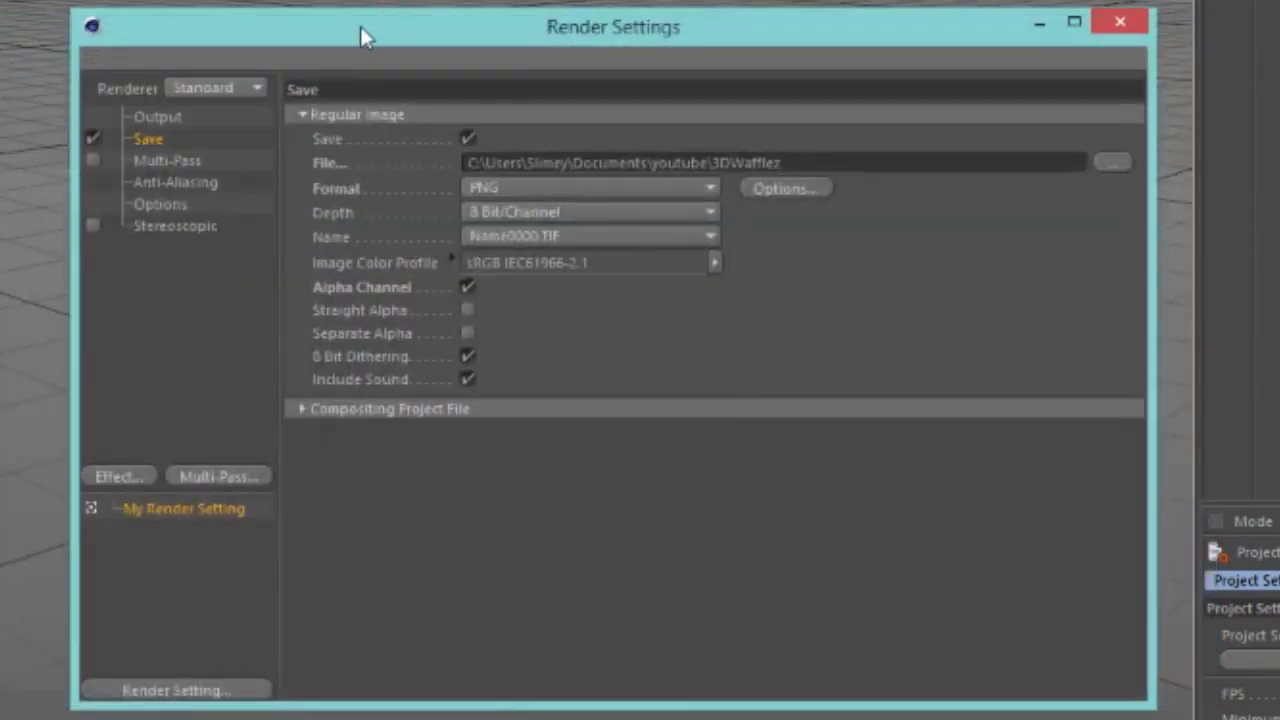
drag(360, 26, 334, 4)
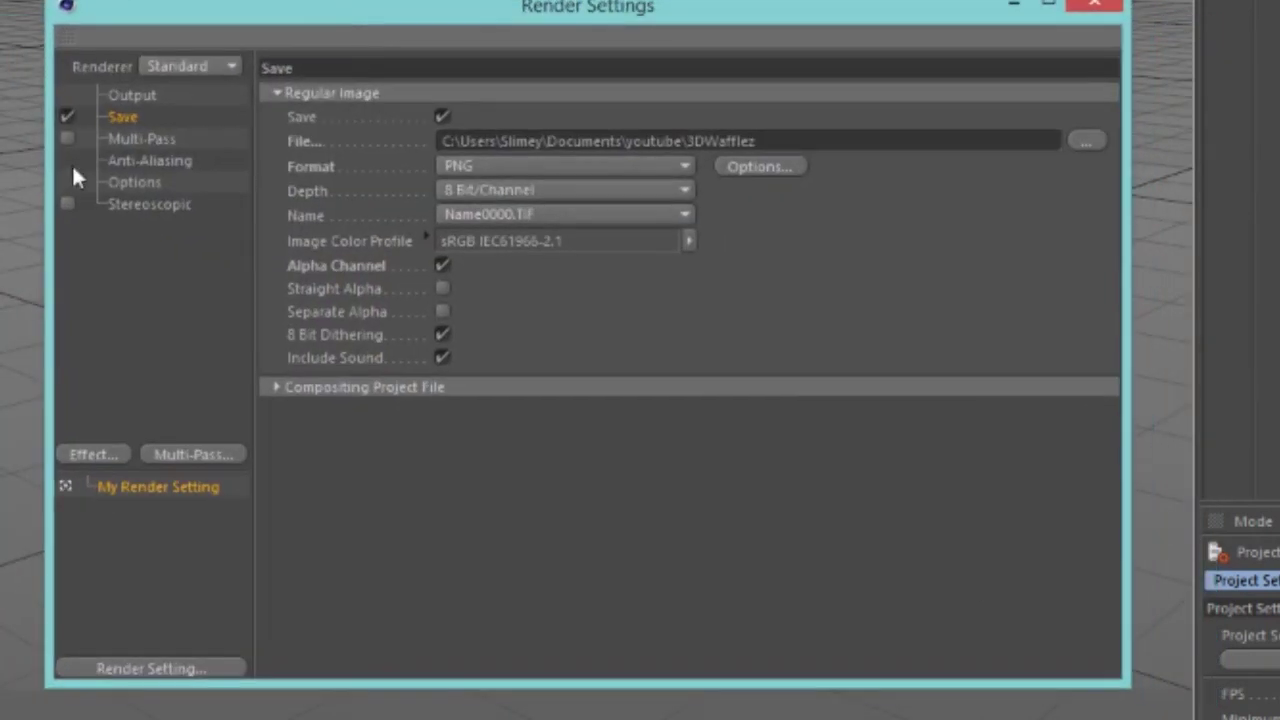
Set anti-aliasing to Best
click(147, 160)
click(488, 100)
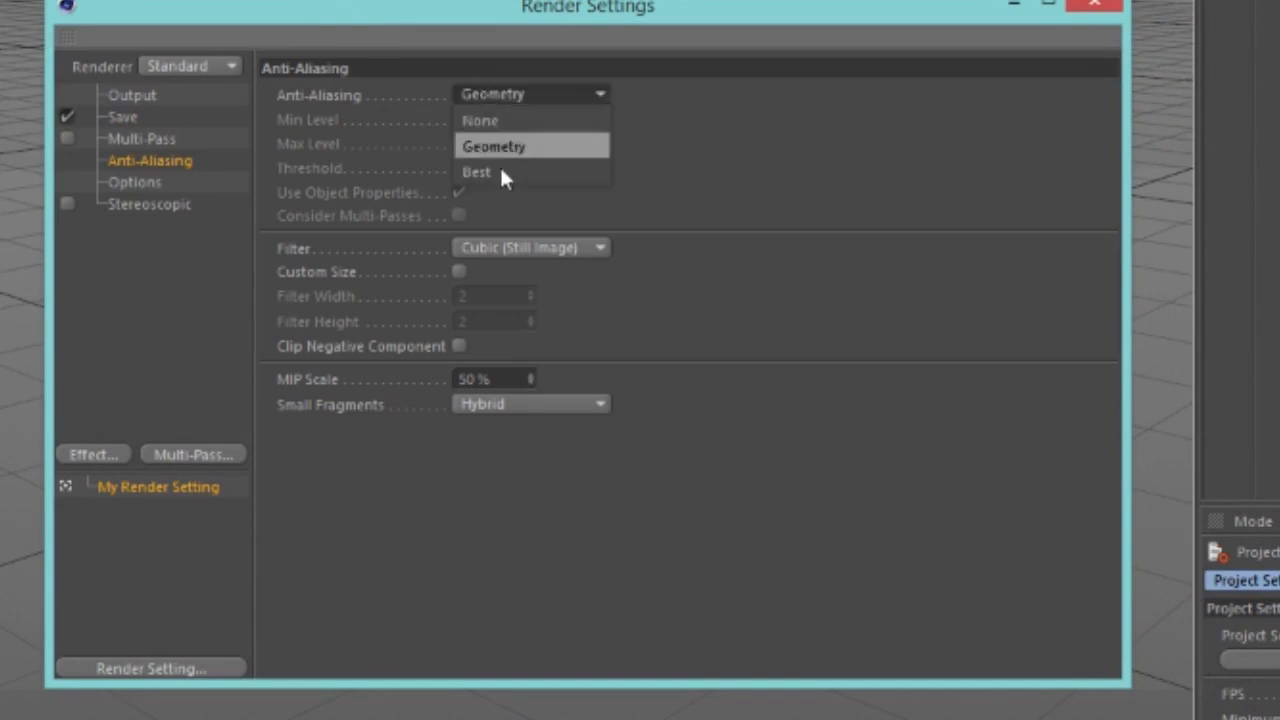
click(499, 171)
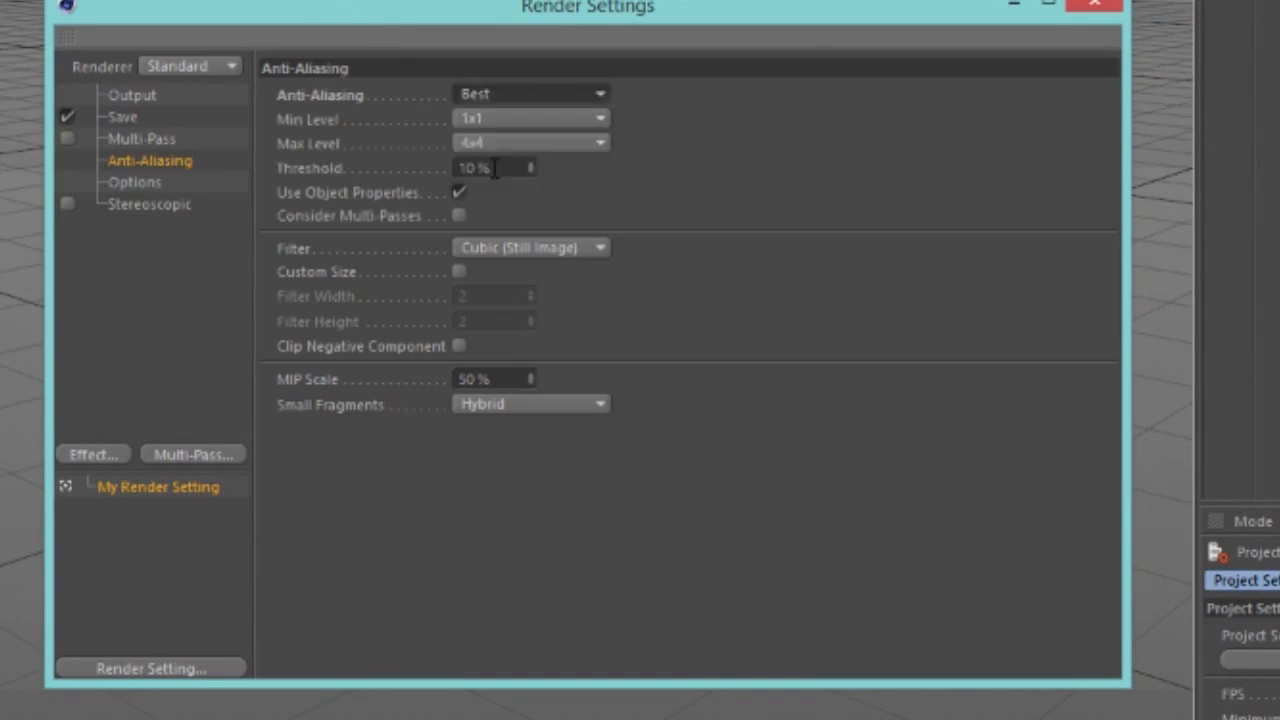
click(513, 94)
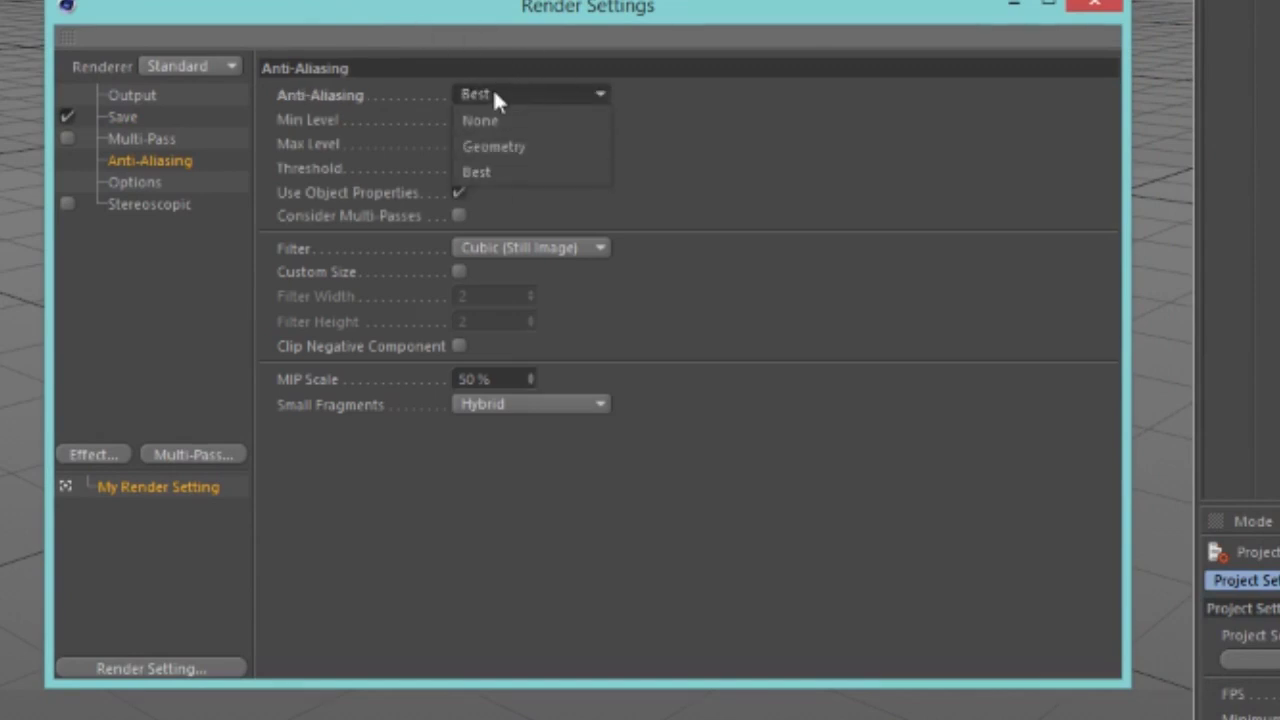
click(494, 93)
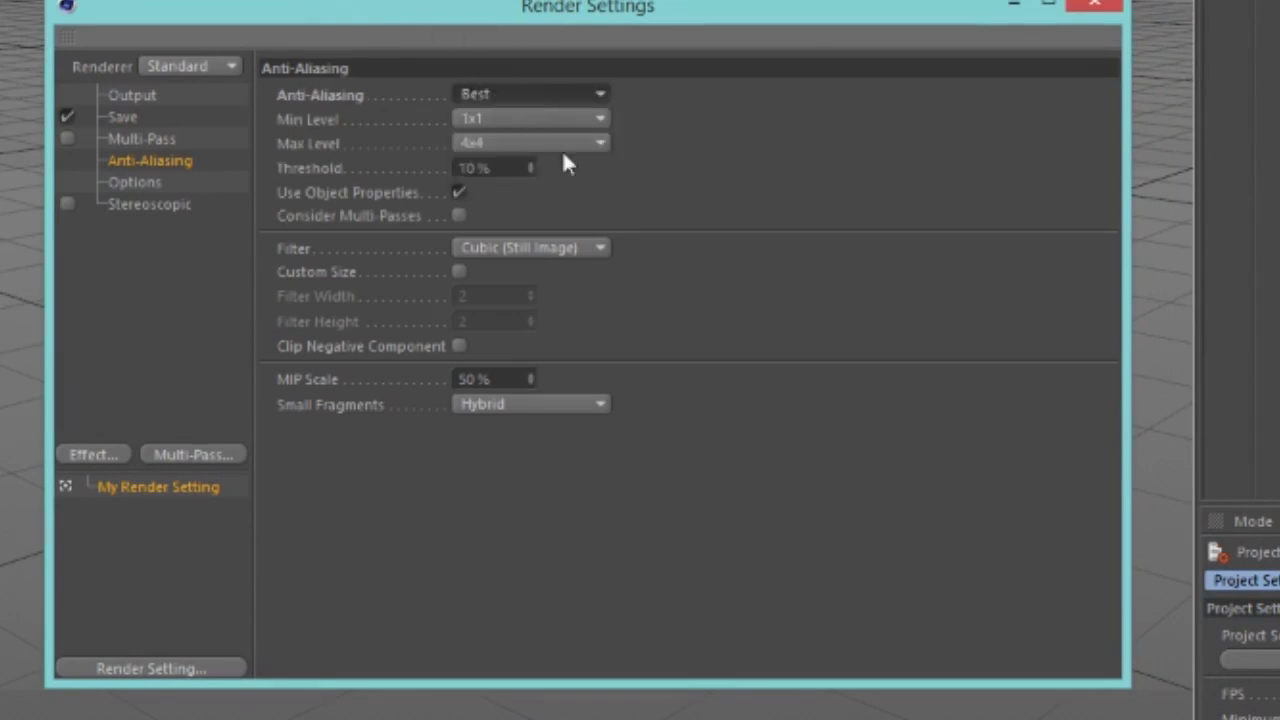
click(508, 94)
click(523, 94)
Add Ambient Occlusion and Global Illumination render effects
click(100, 454)
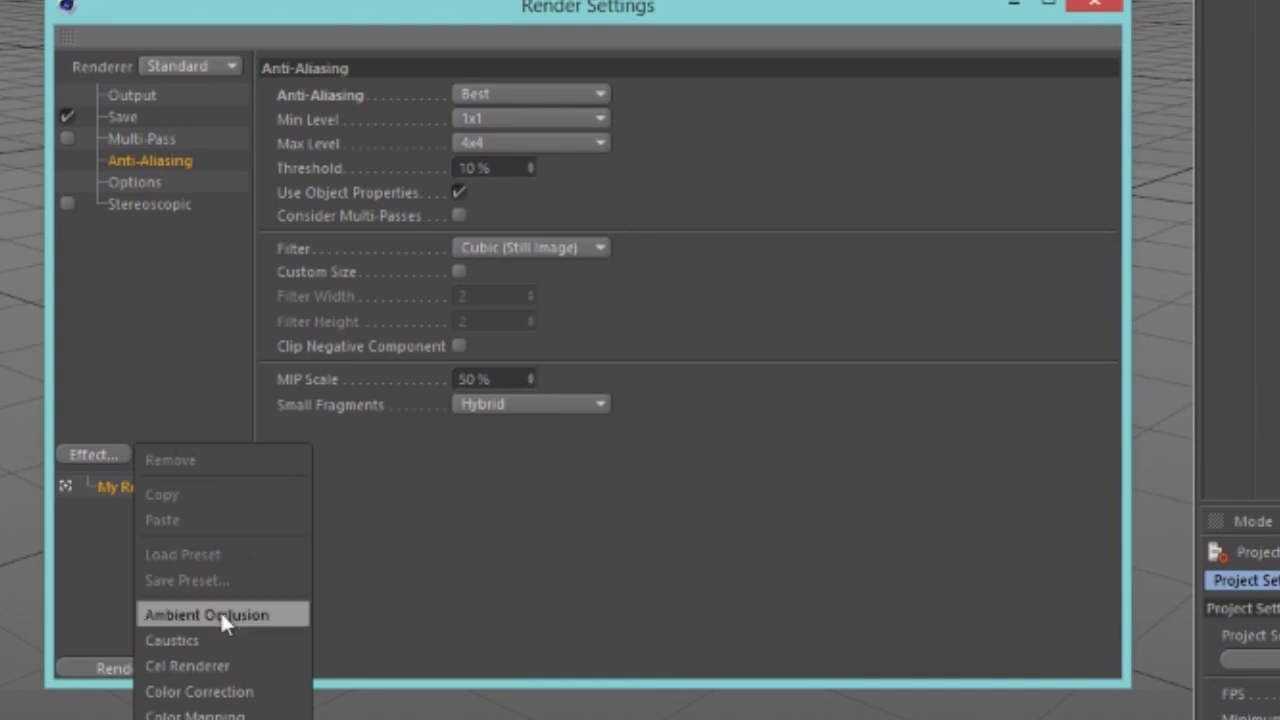
click(228, 612)
click(100, 454)
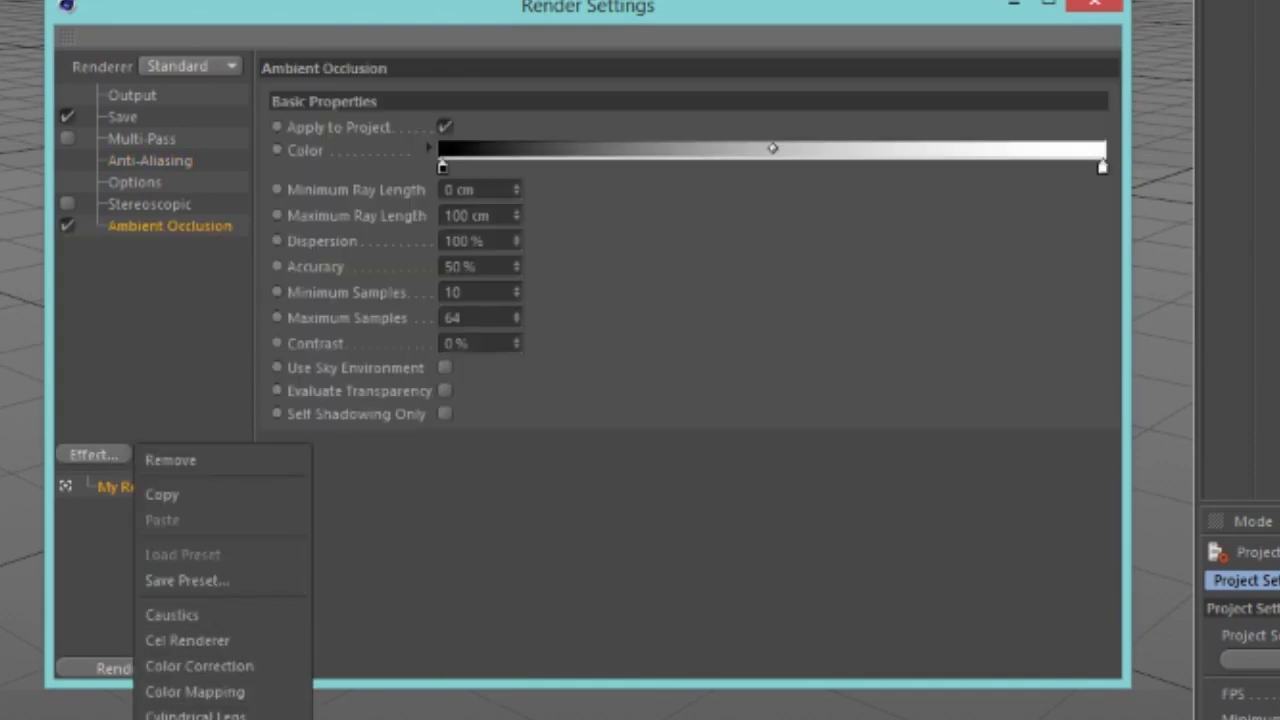
click(228, 716)
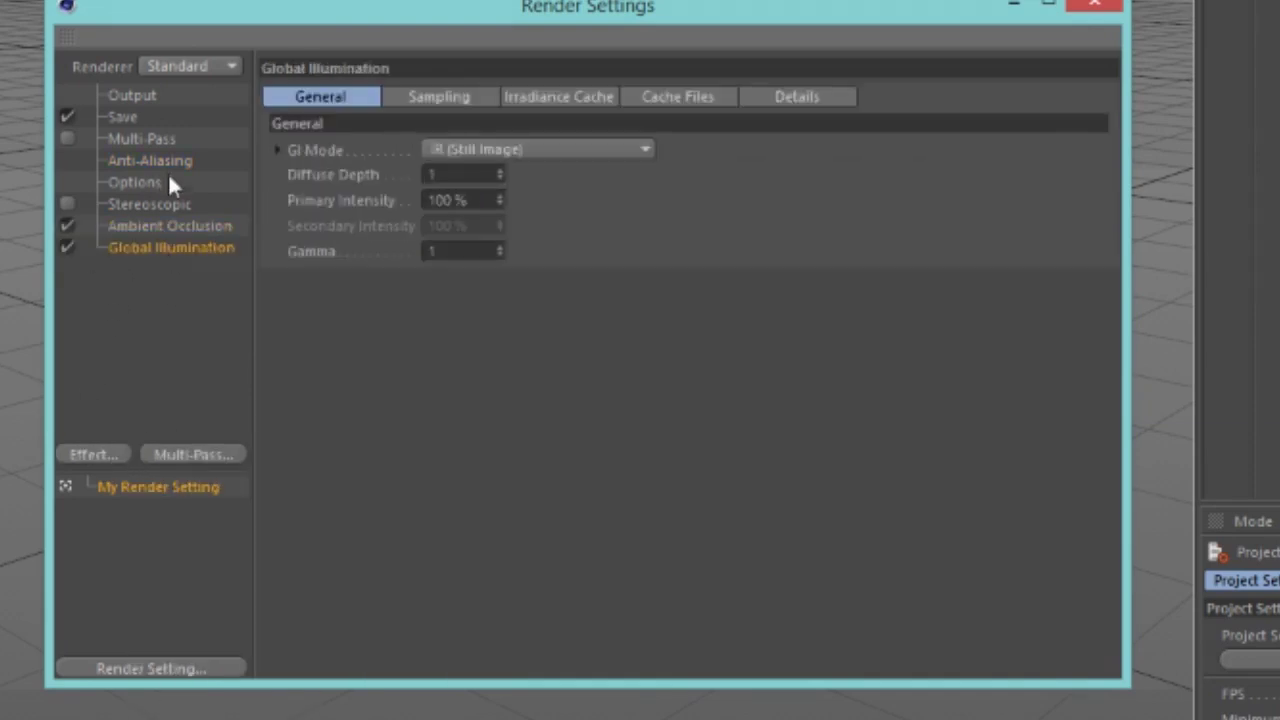
Set GI Samples and Record Density to Low, then select the black end of the occlusion gradient
click(441, 98)
click(503, 149)
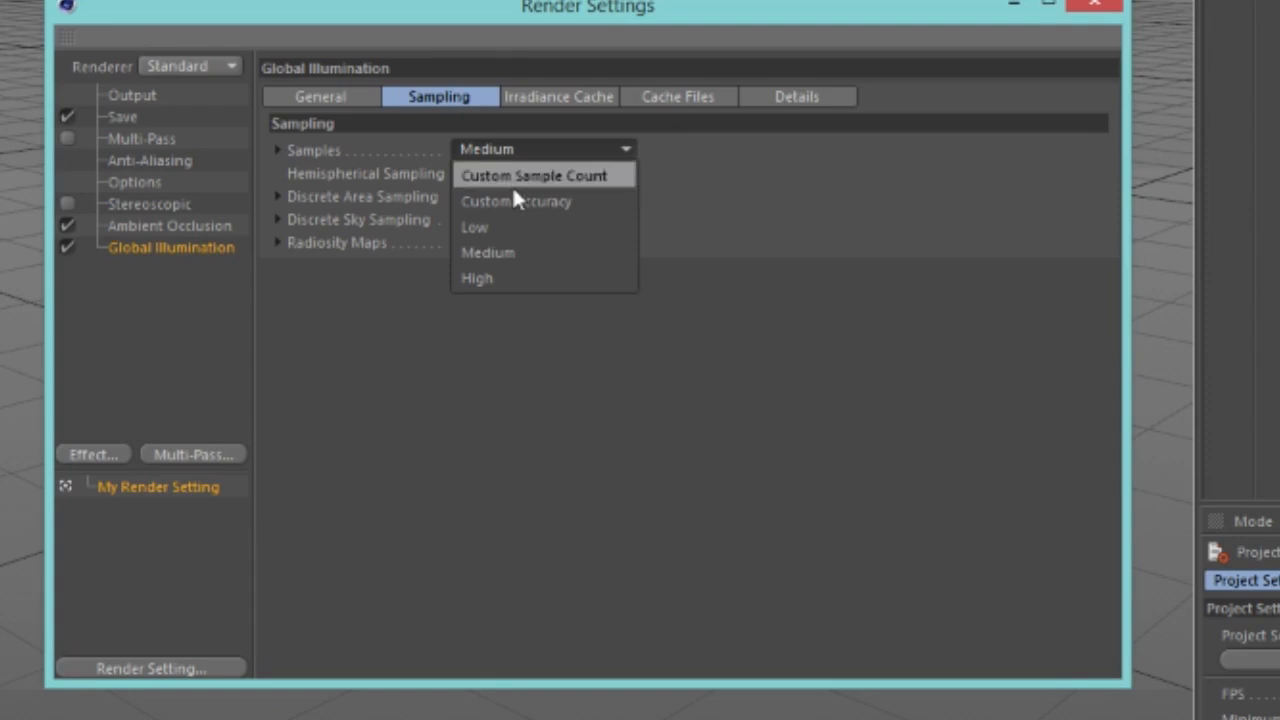
click(488, 228)
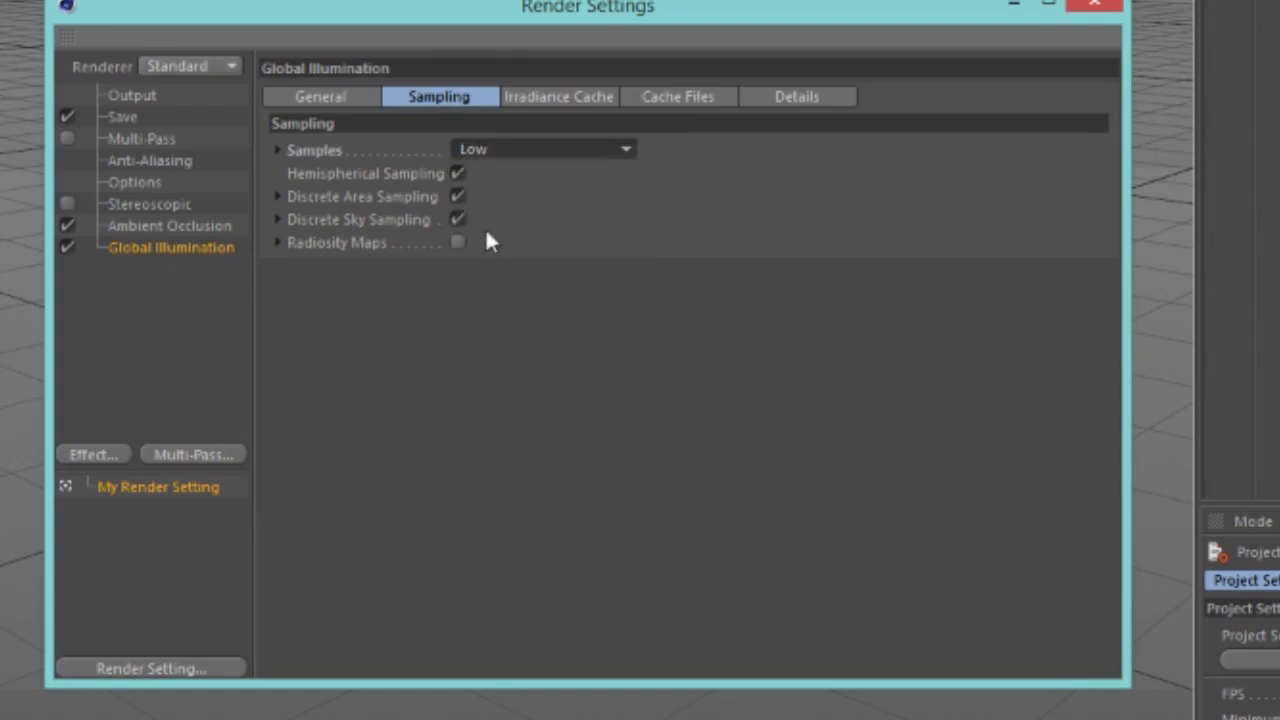
click(540, 106)
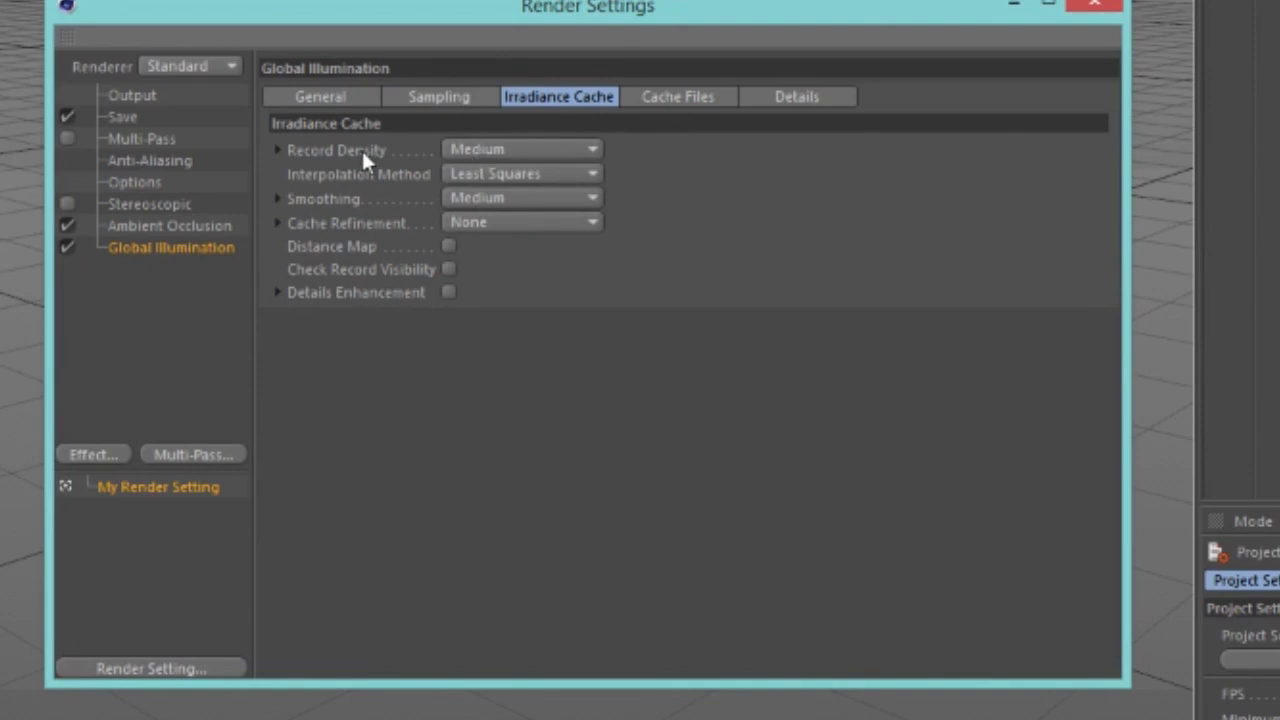
click(486, 148)
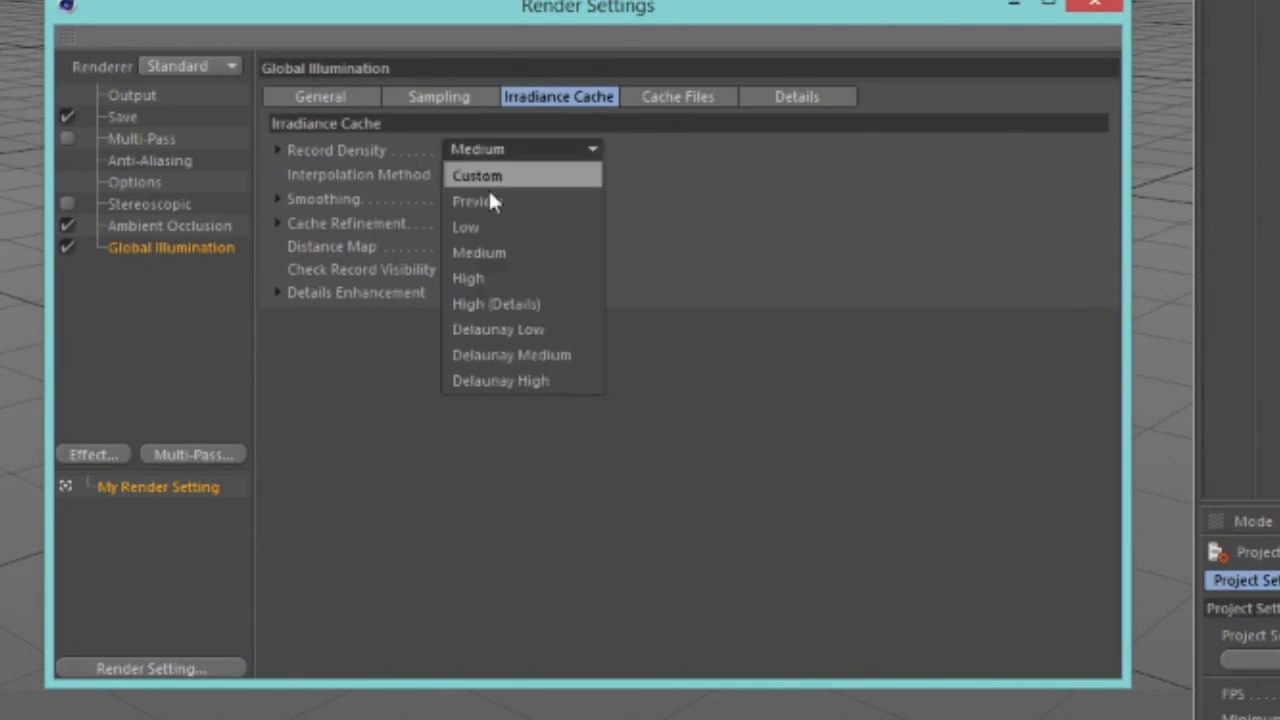
click(485, 226)
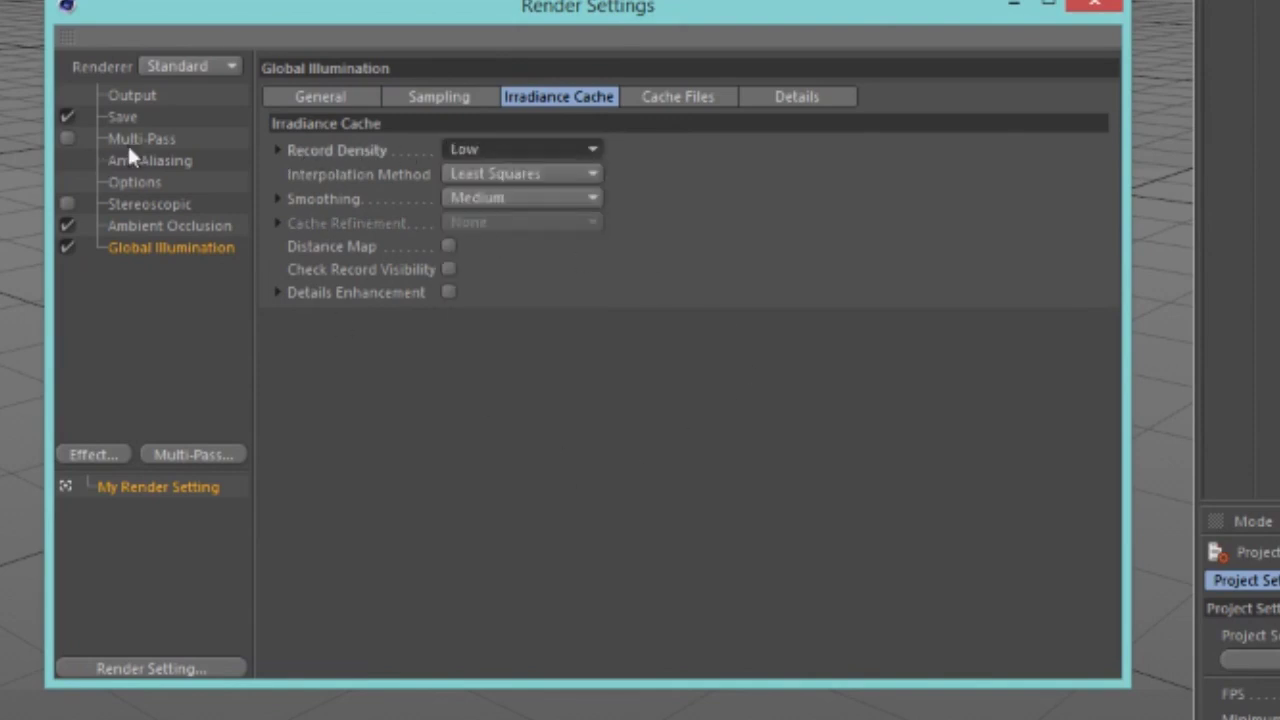
click(150, 226)
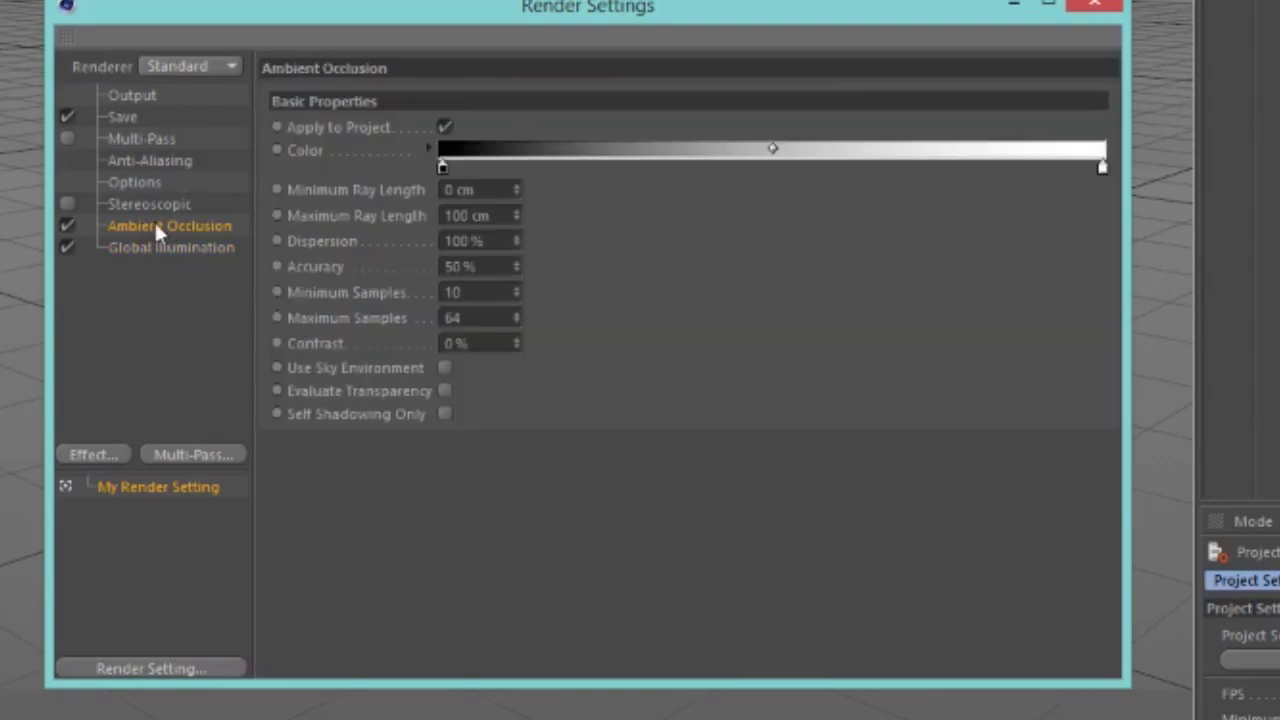
click(442, 166)
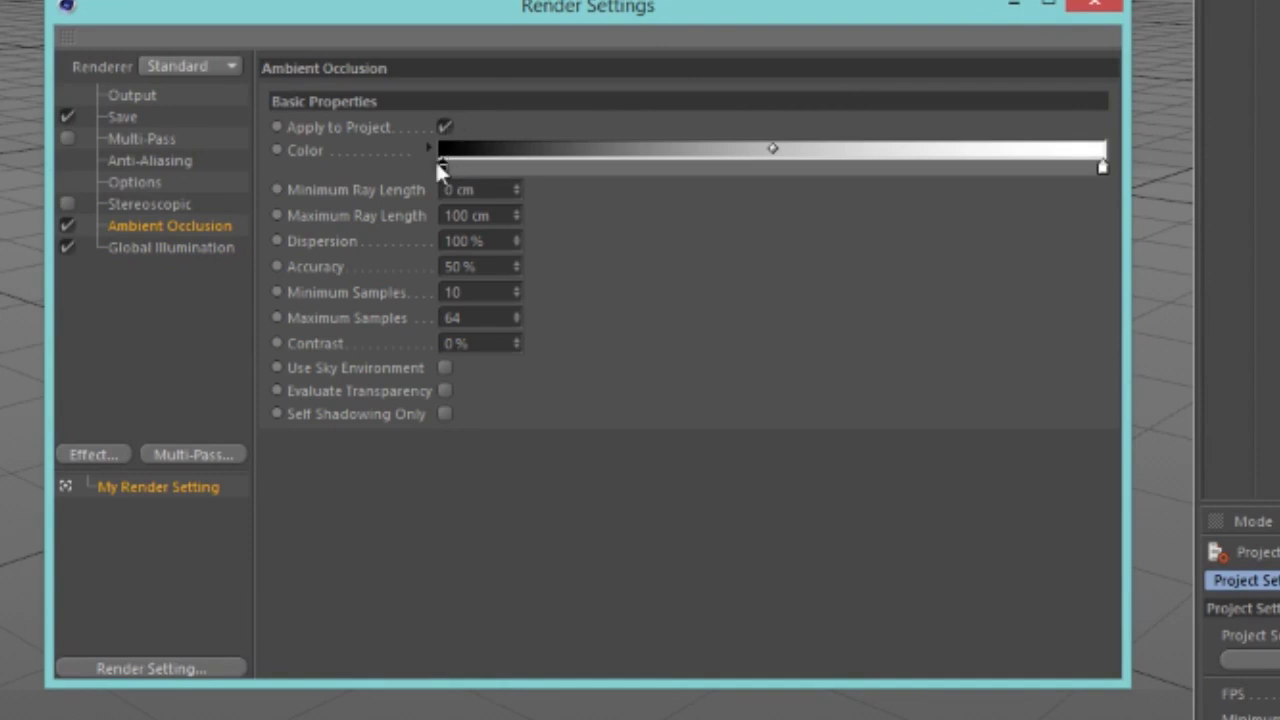
double_click(442, 167)
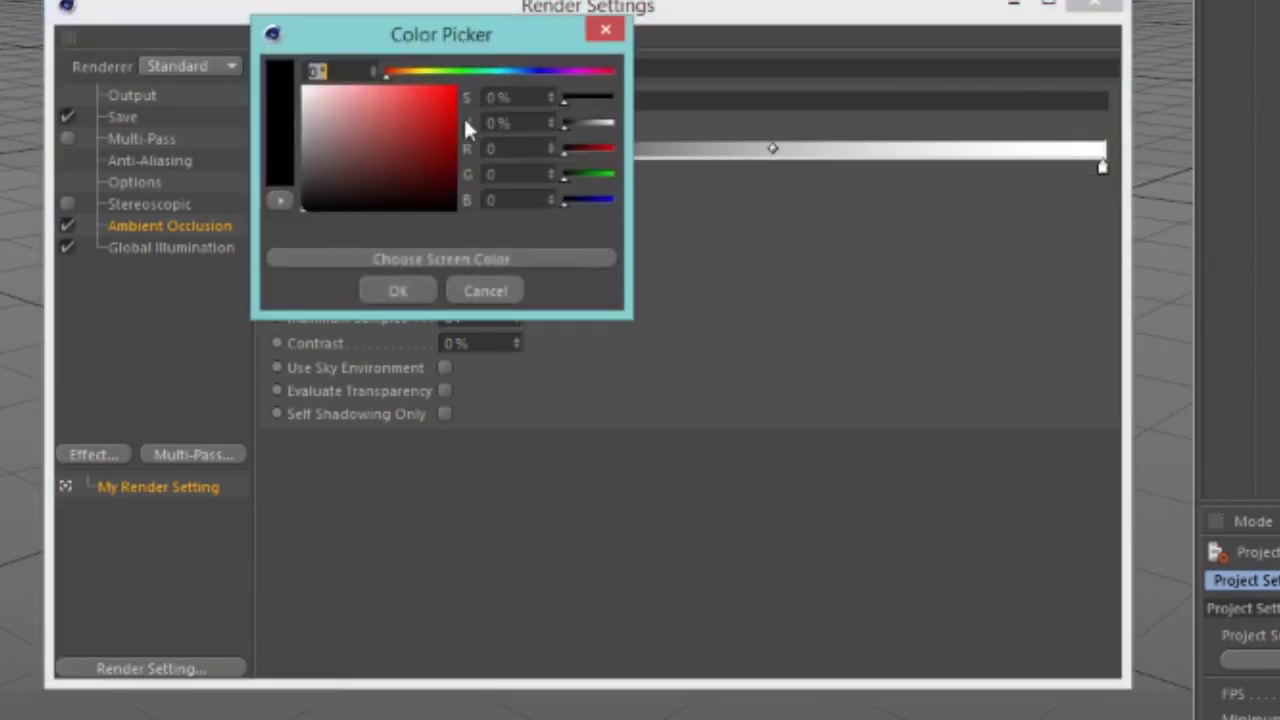
drag(318, 189, 291, 178)
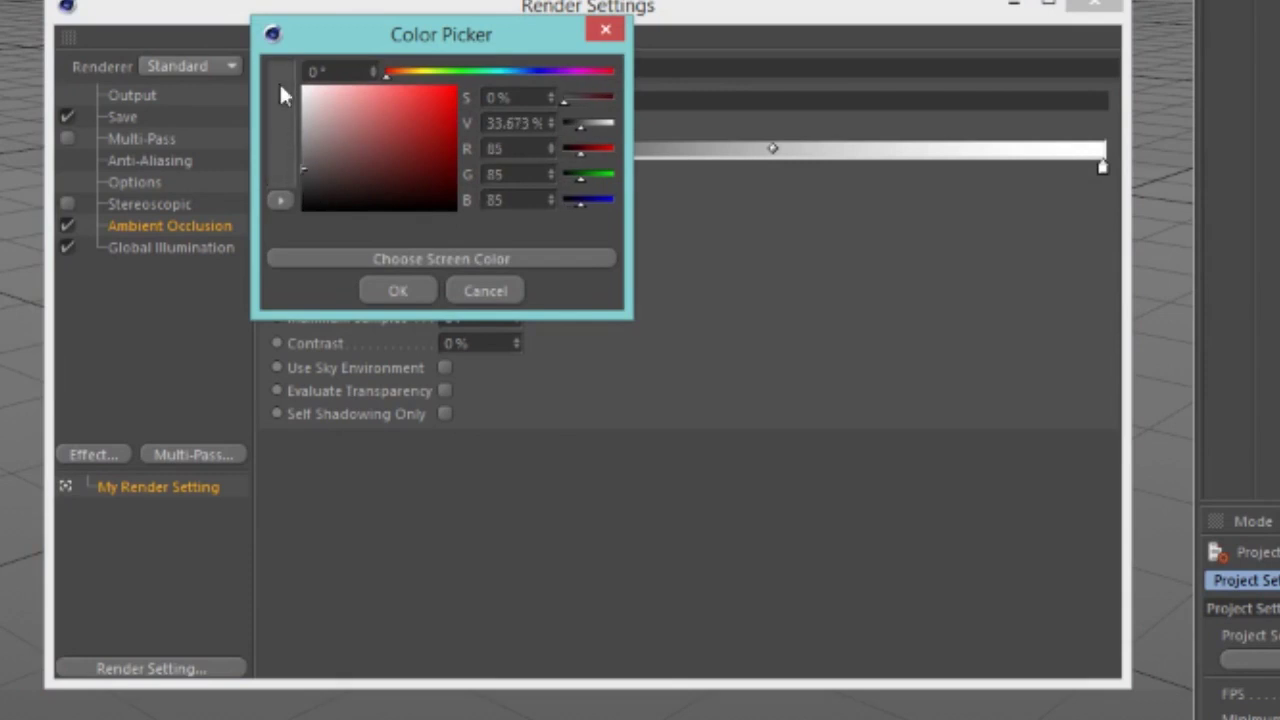
click(388, 289)
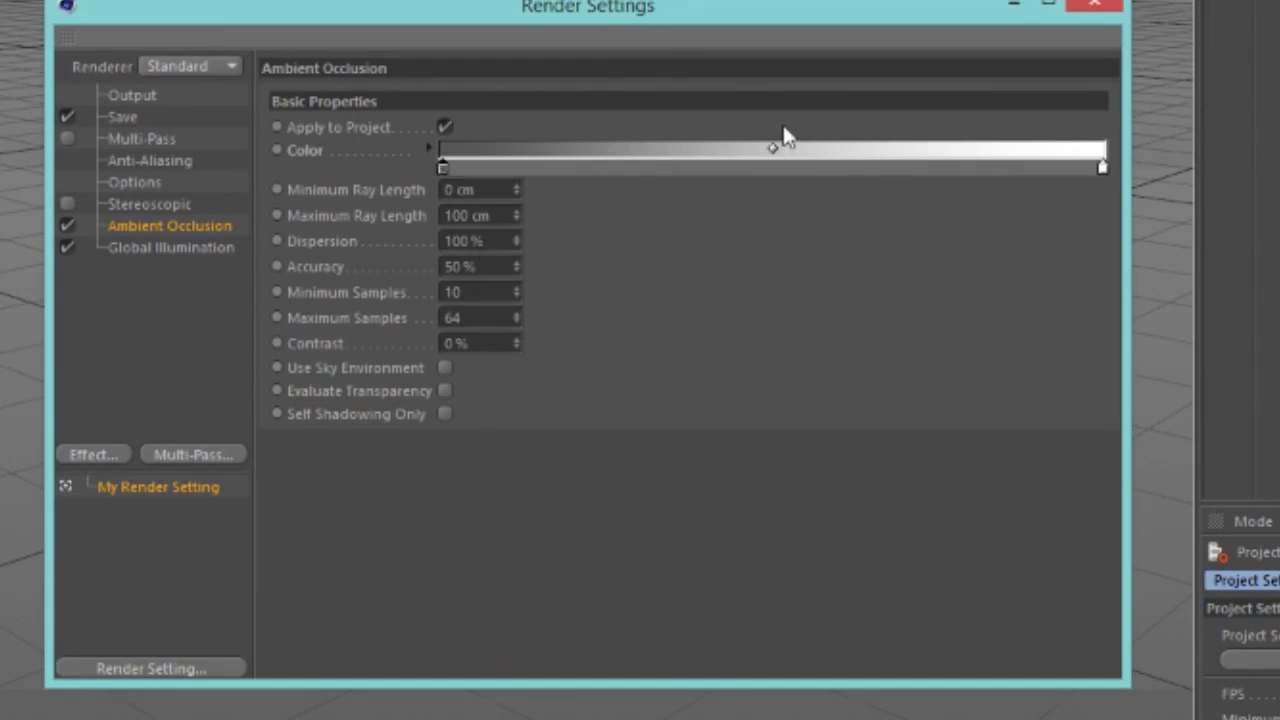
click(121, 116)
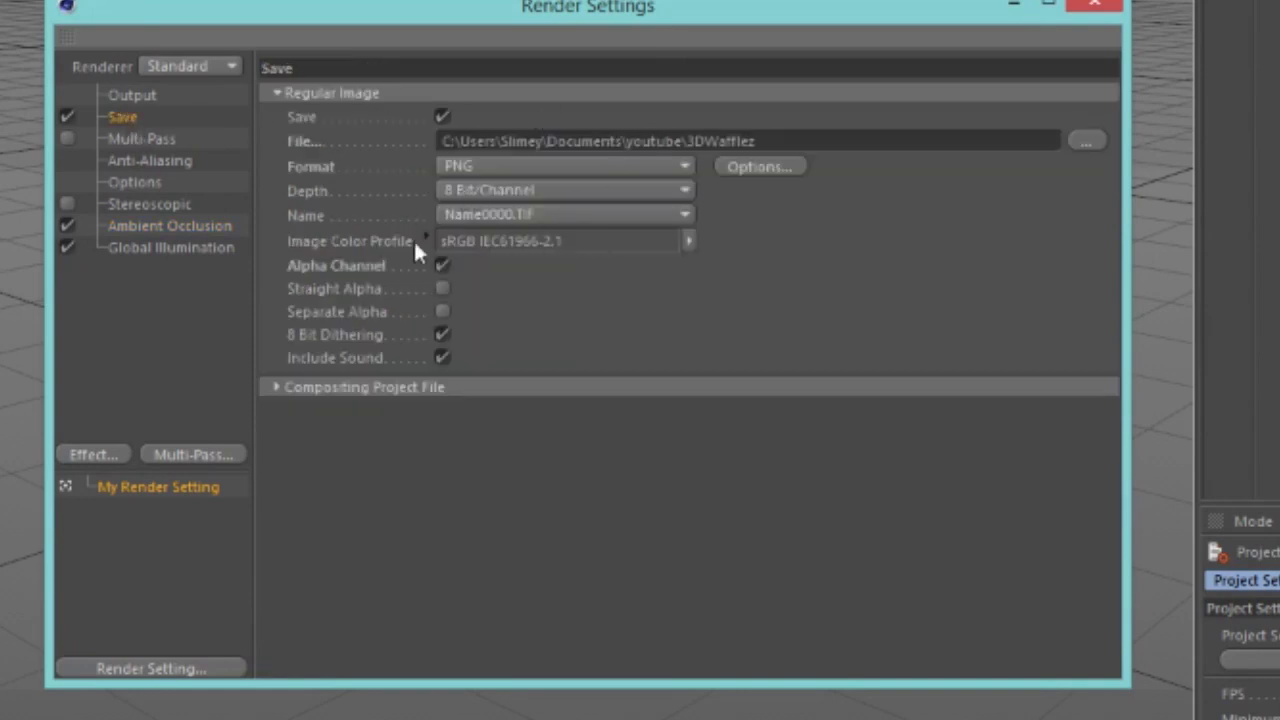
click(1092, 8)
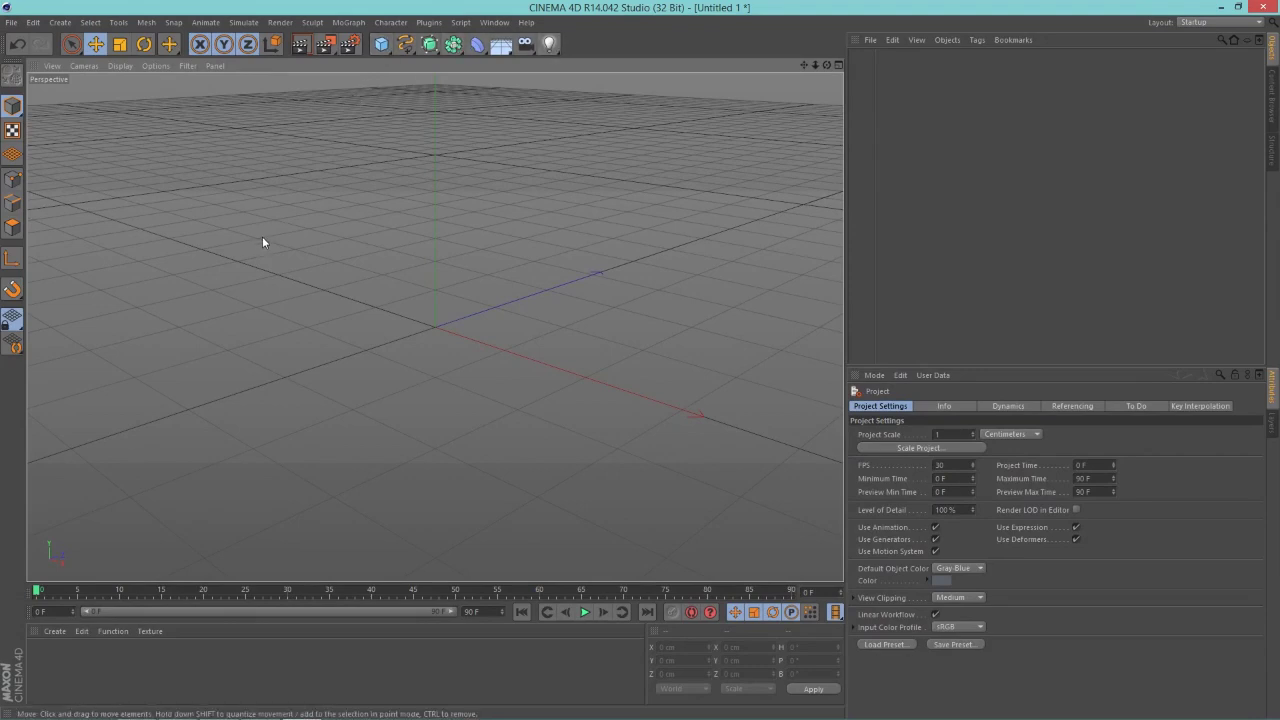
click(549, 45)
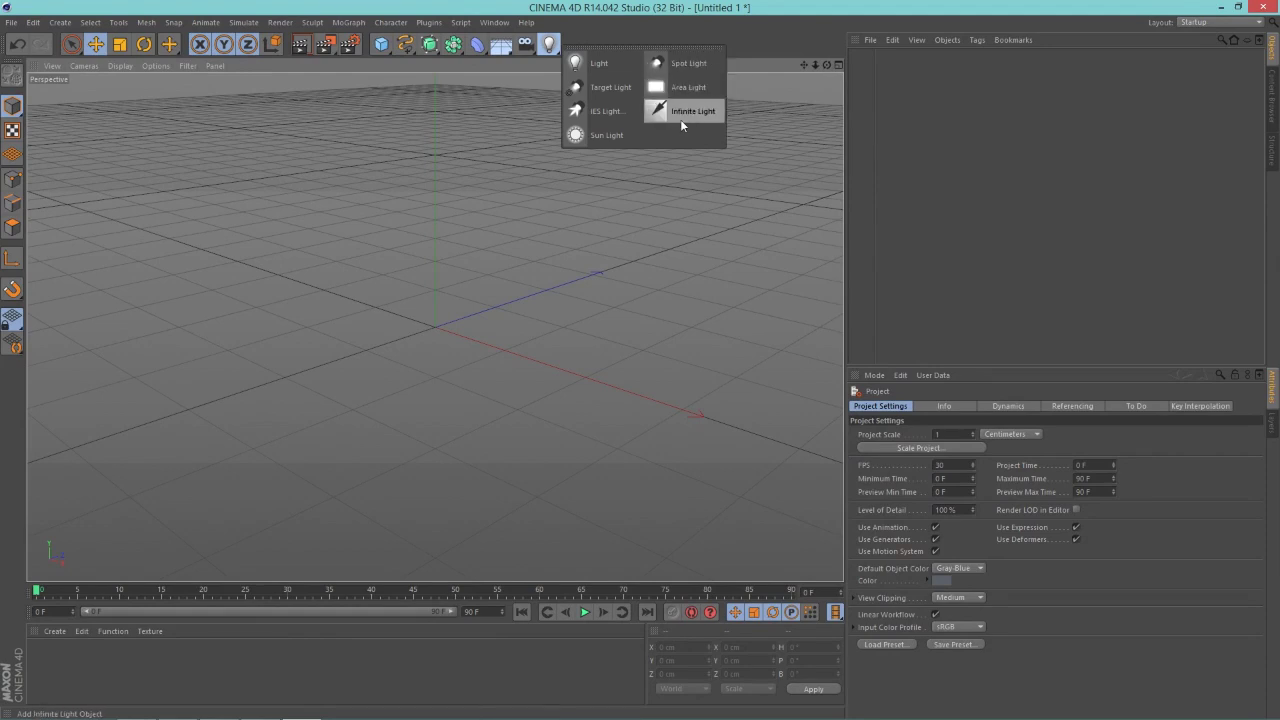
Add an Infinite Light, rotate its heading, and give it Raytraced (Hard) shadows
click(682, 114)
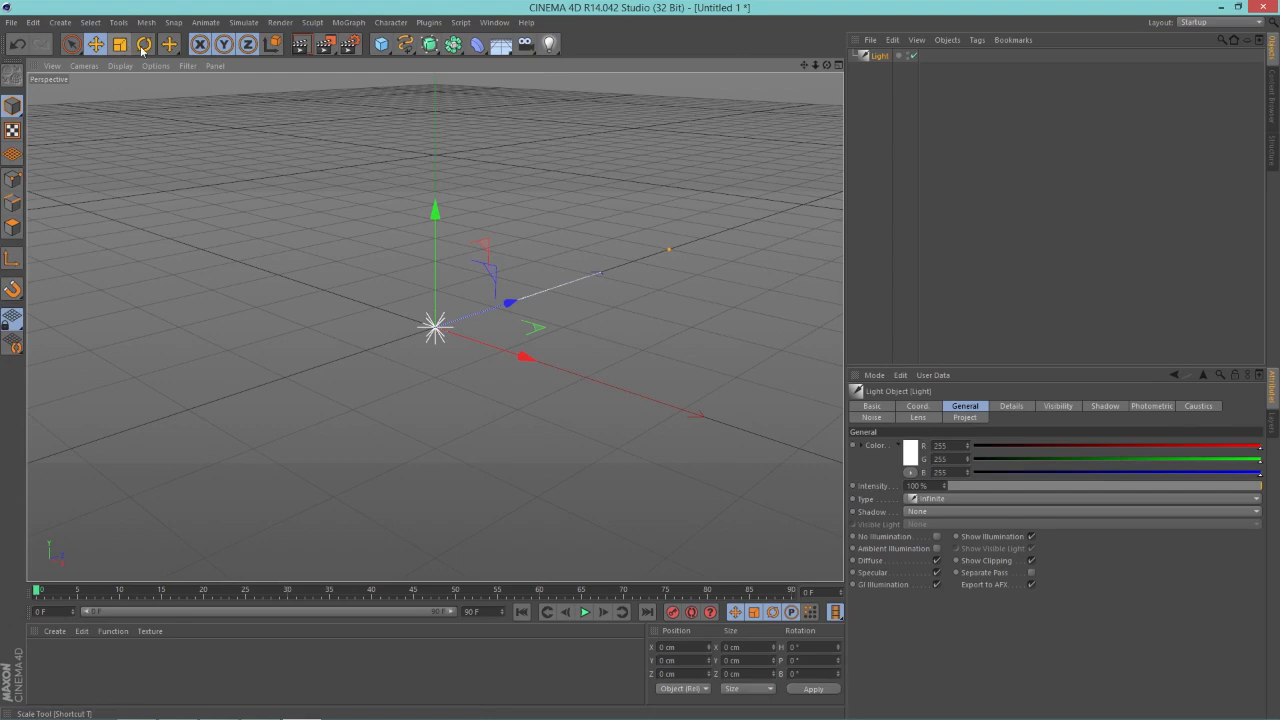
click(144, 44)
drag(442, 352, 446, 317)
click(877, 58)
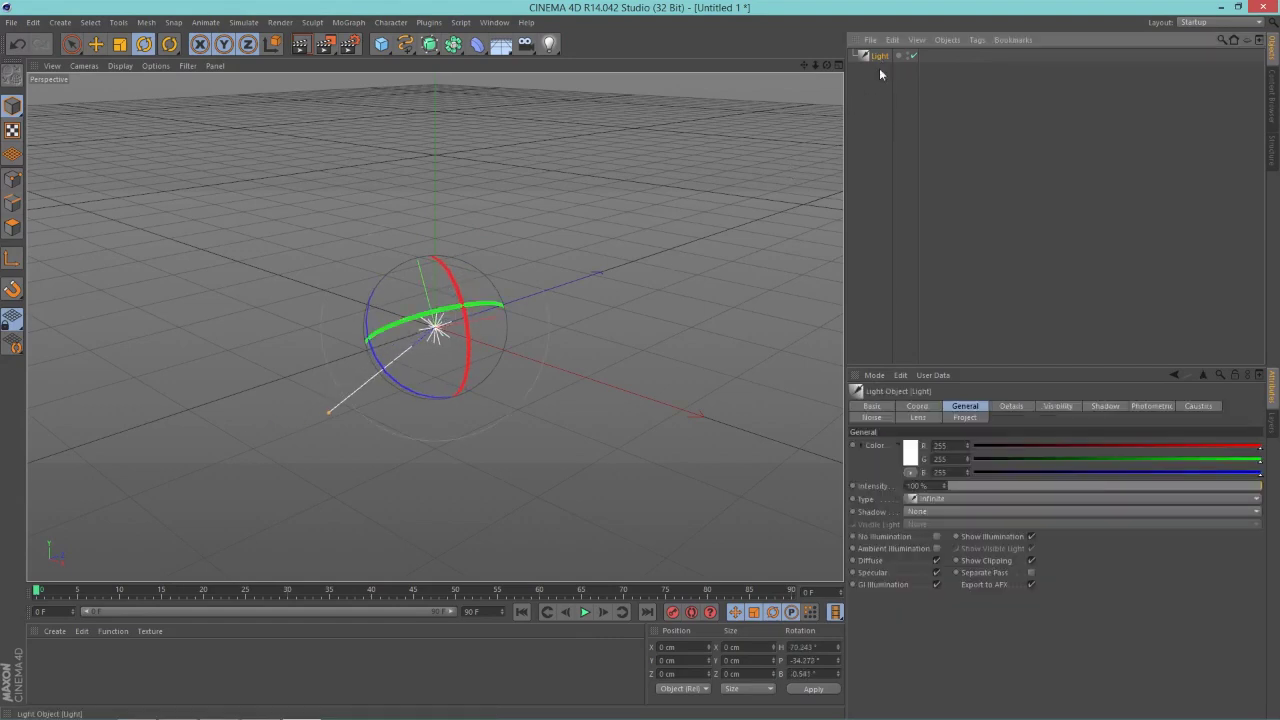
click(1102, 406)
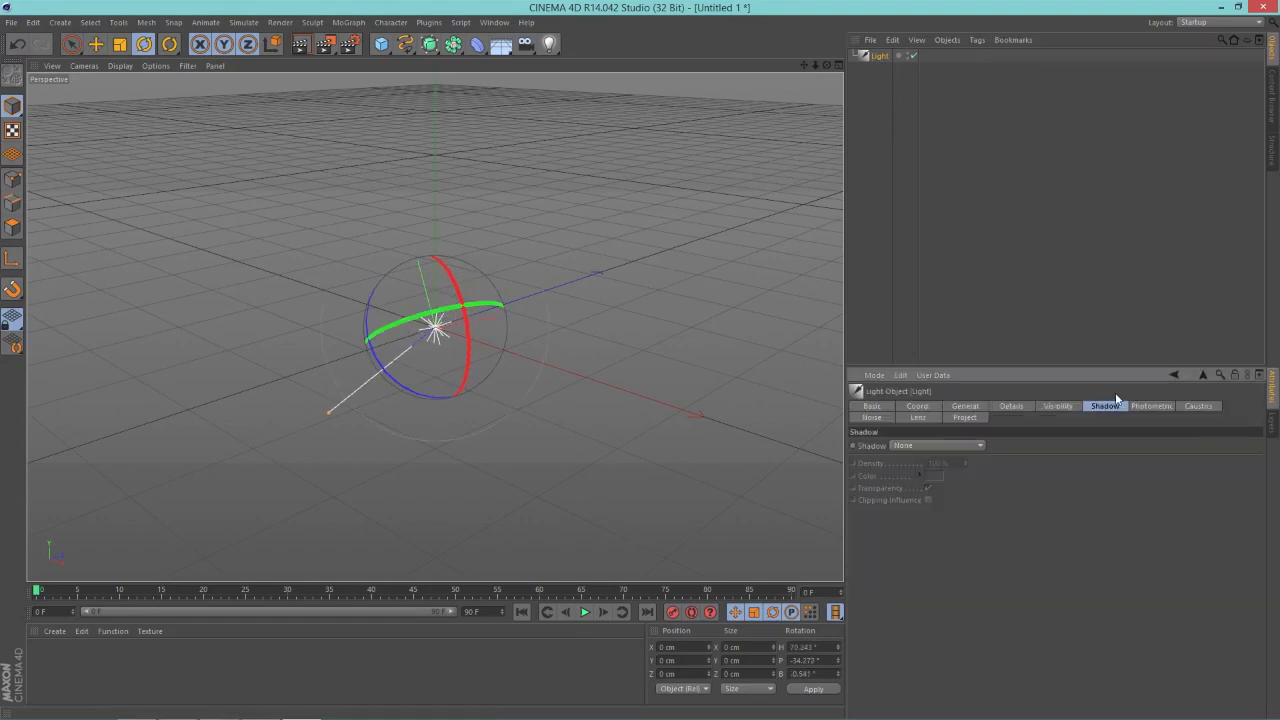
click(923, 445)
click(922, 486)
Add a MoText object, rotate it slightly, position it beside the light, and show its properties
click(349, 24)
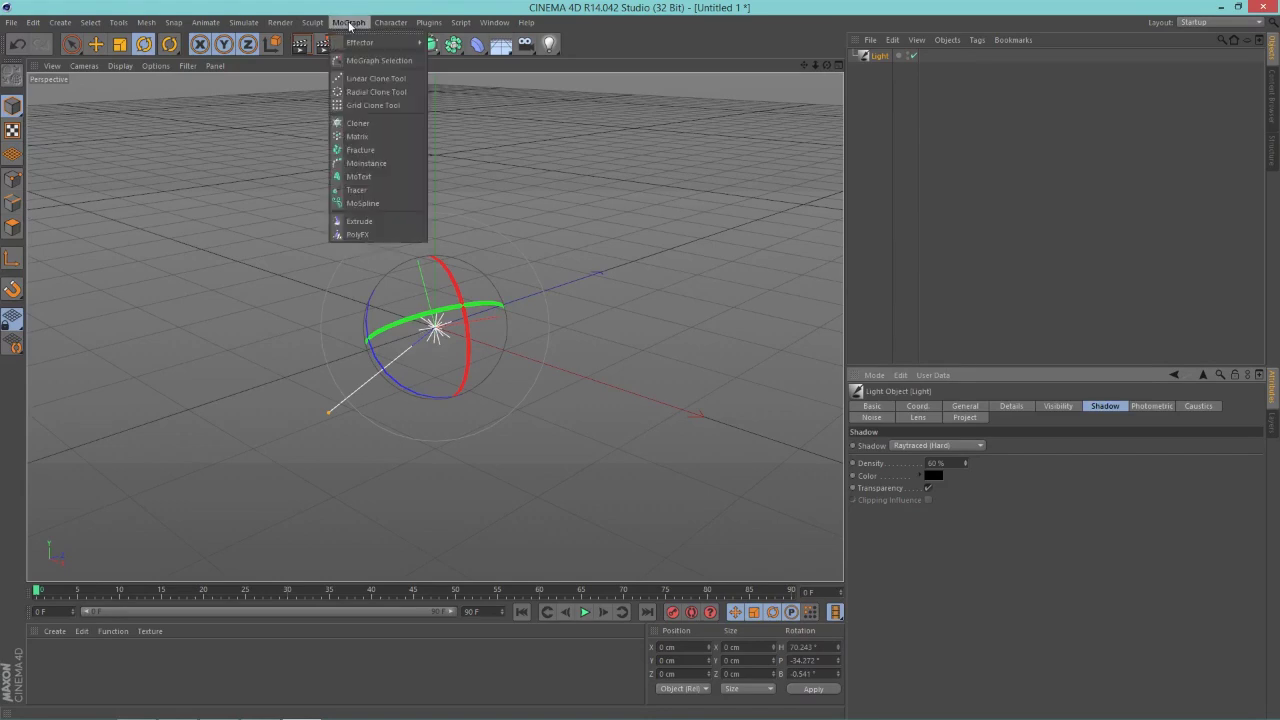
click(358, 177)
mouse_move(452, 352)
mouse_down()
mouse_move(496, 344)
mouse_move(441, 344)
mouse_move(443, 328)
mouse_move(459, 330)
mouse_up()
click(120, 44)
click(97, 44)
drag(553, 323, 235, 400)
click(144, 44)
click(96, 44)
drag(140, 290, 181, 262)
drag(259, 379, 382, 374)
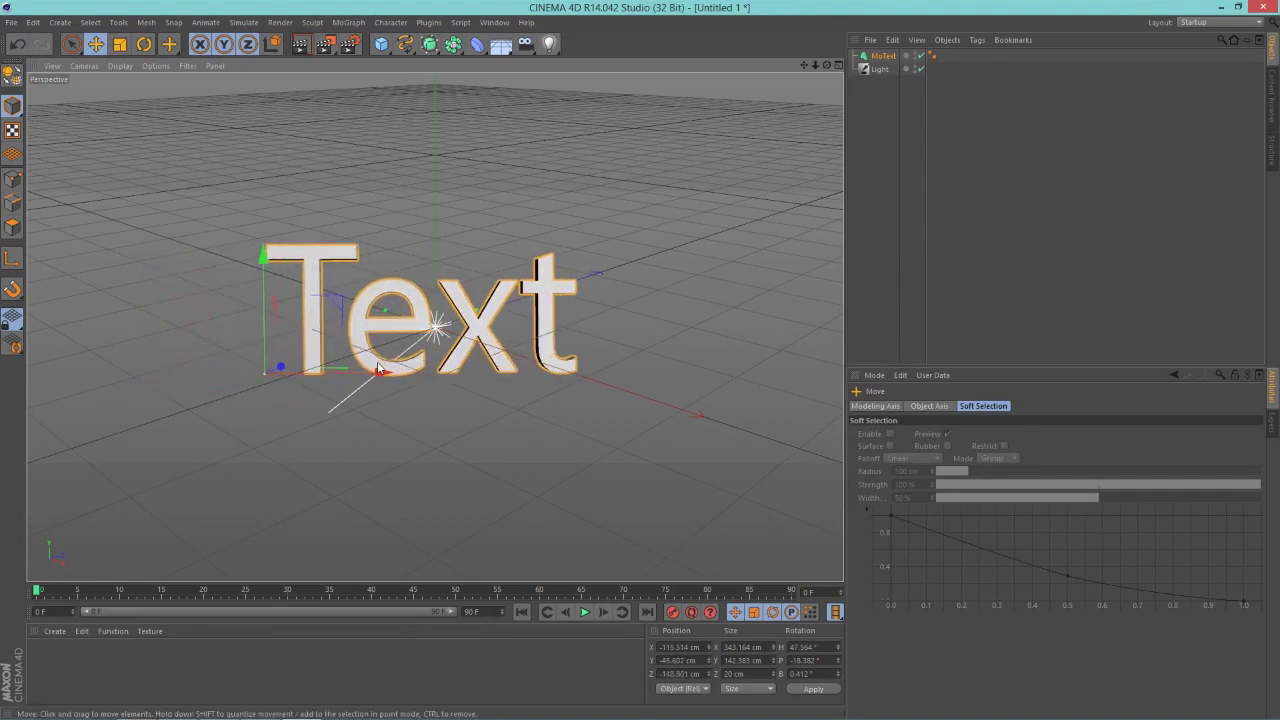
click(881, 56)
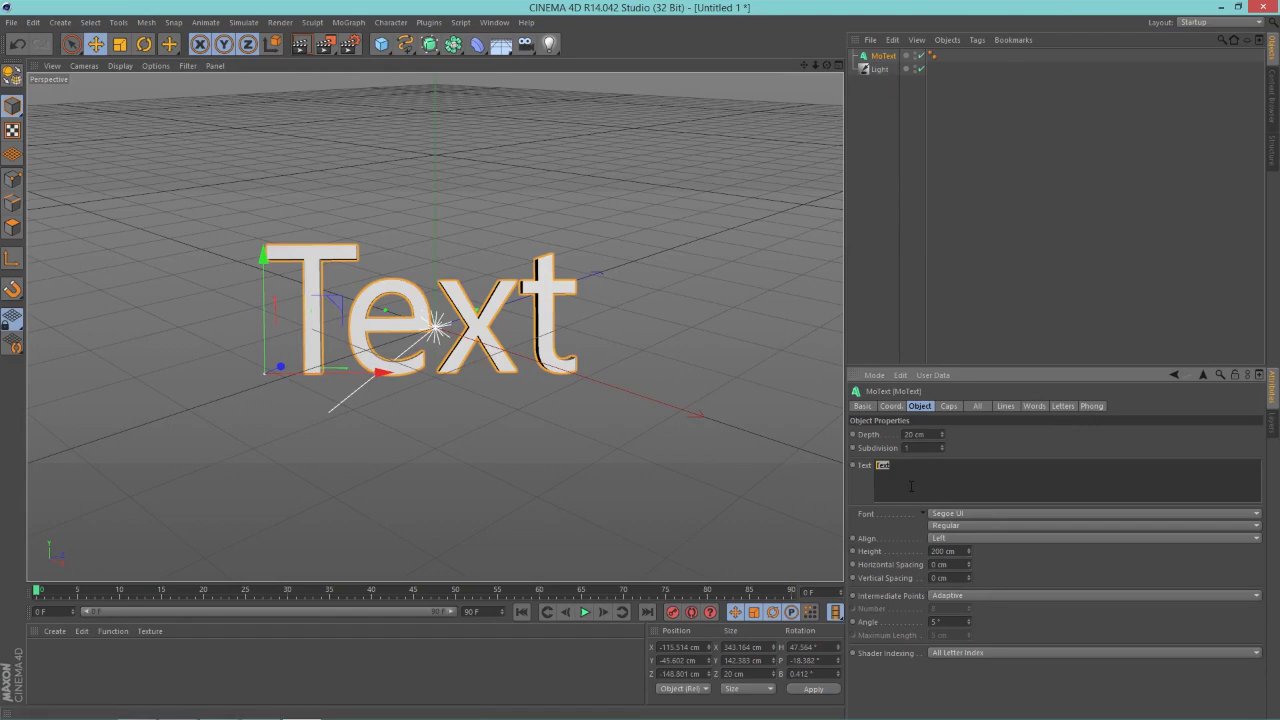
Change the text to Wafflez and deepen the extrusion to 150 cm
key(BackSpace)
text(Wi)
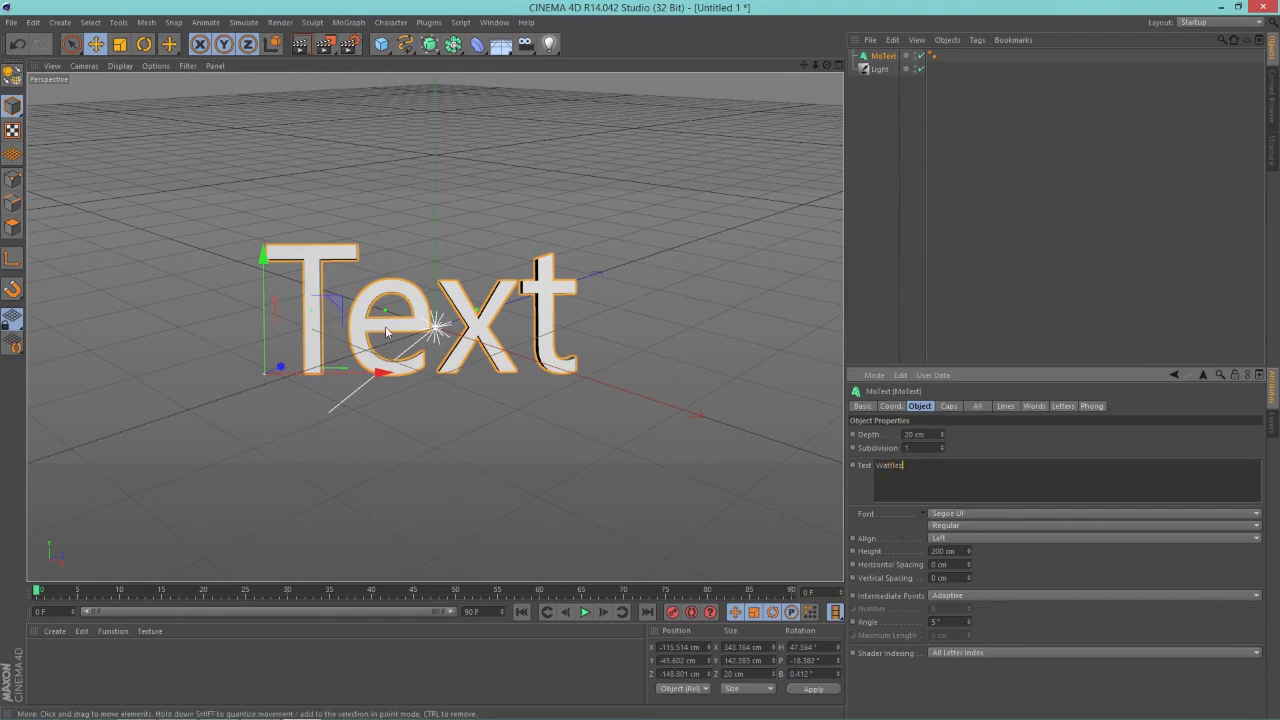
drag(383, 372, 252, 379)
drag(140, 270, 136, 289)
drag(942, 438, 942, 386)
drag(942, 434, 942, 424)
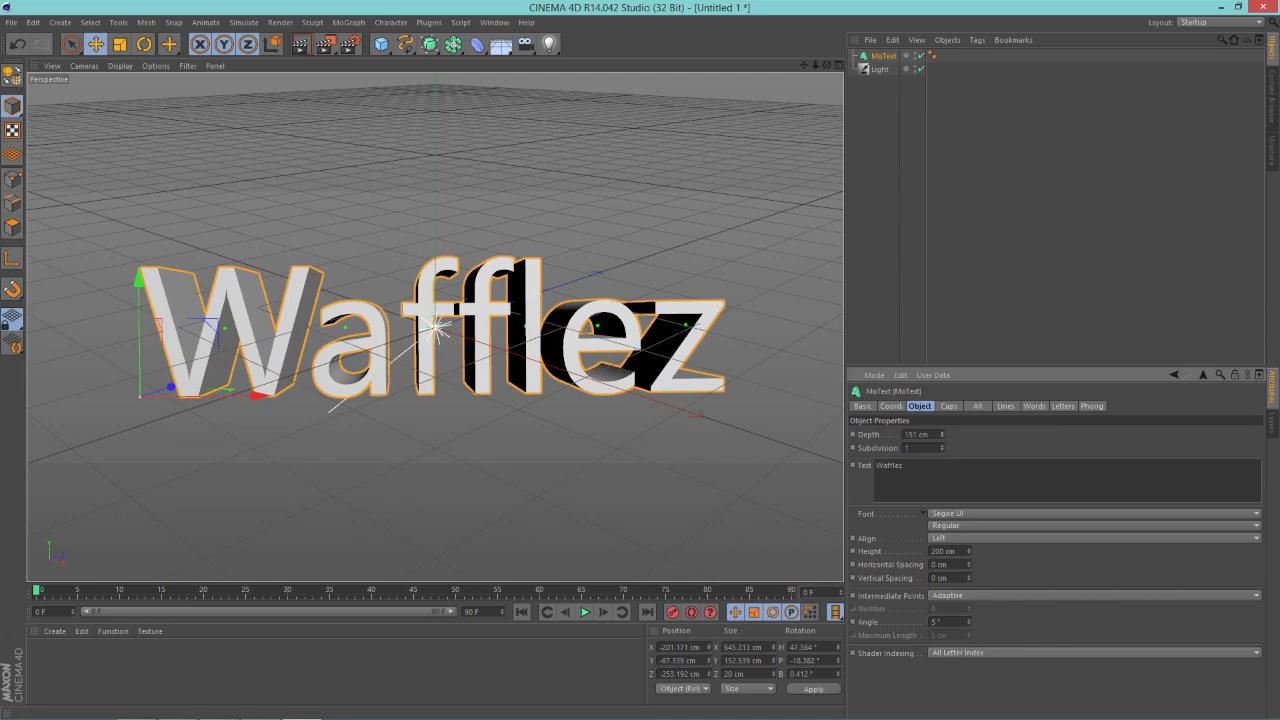
drag(942, 424, 942, 434)
drag(265, 392, 258, 394)
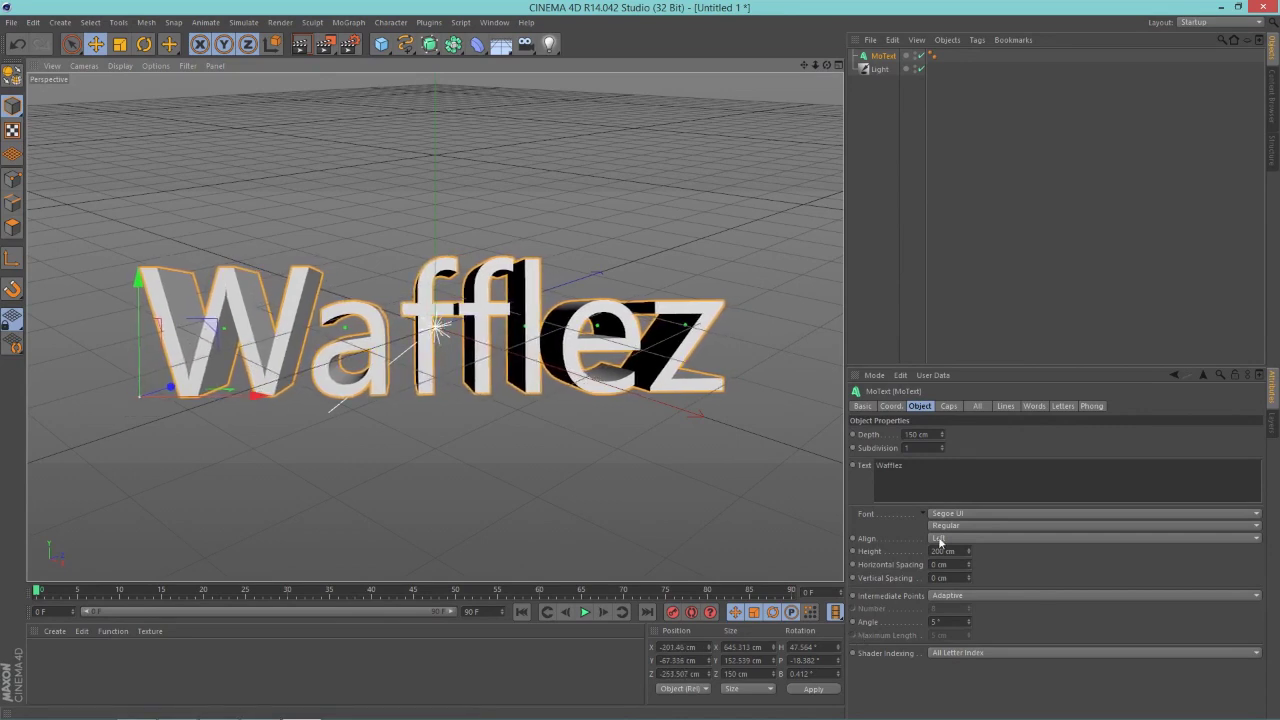
Set the font to Toonish, shift the text left, and deselect it
click(965, 516)
scroll(988, 535, up, 10)
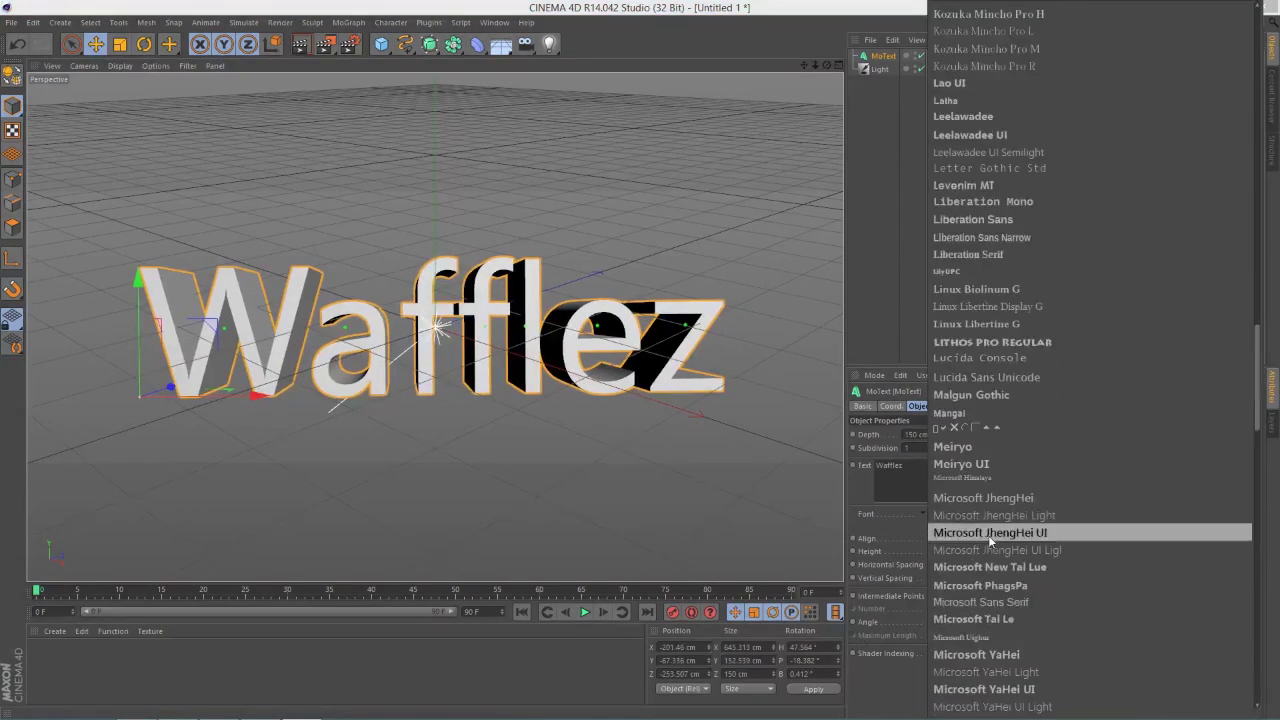
scroll(988, 535, up, 15)
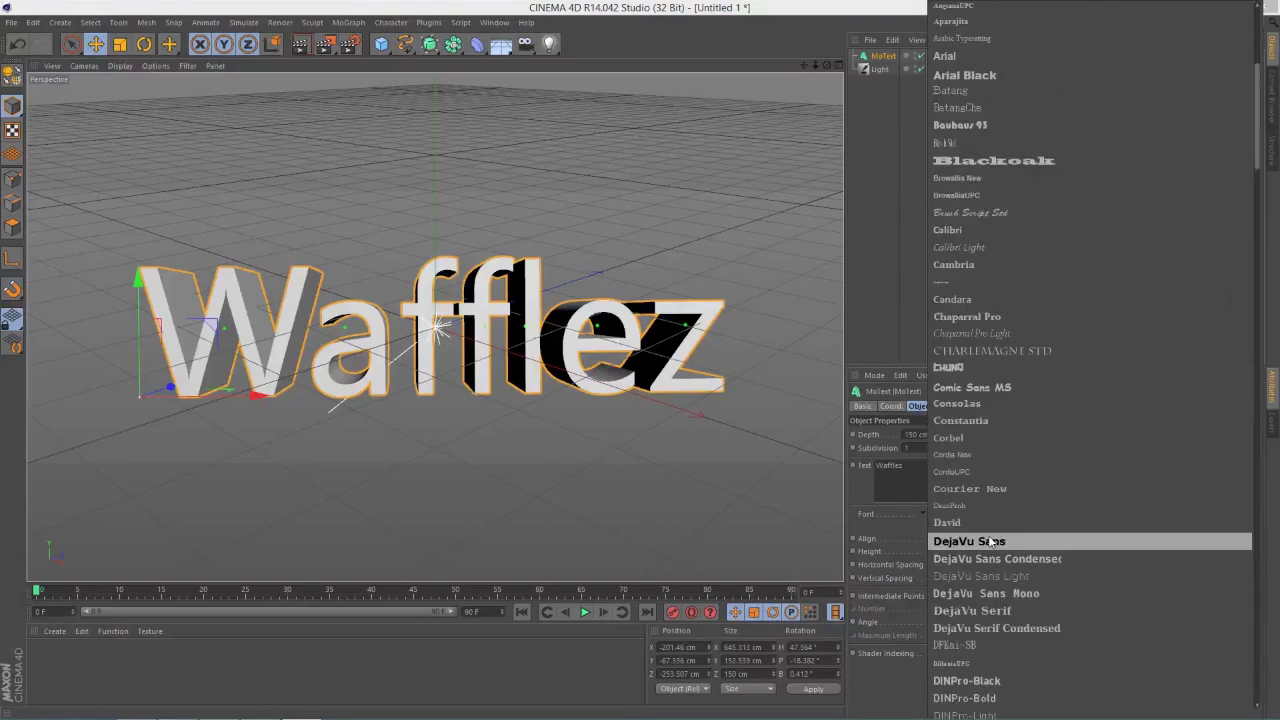
scroll(990, 540, down, 20)
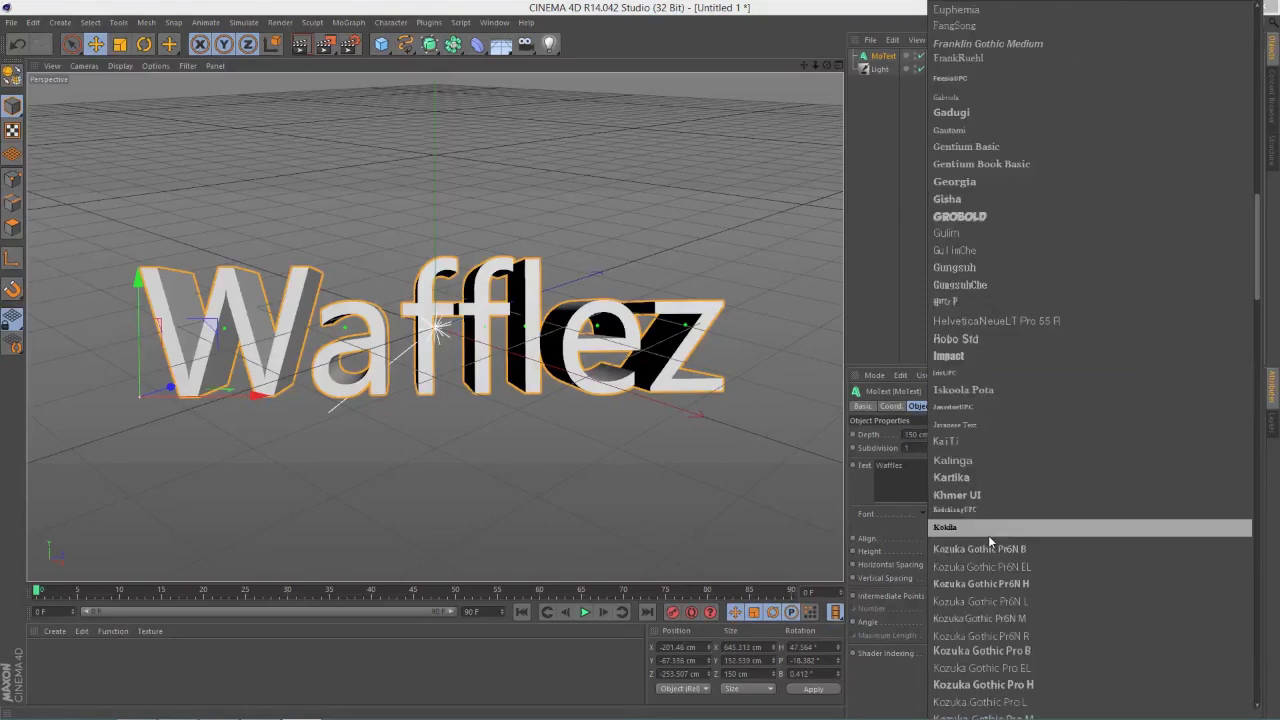
scroll(988, 541, down, 20)
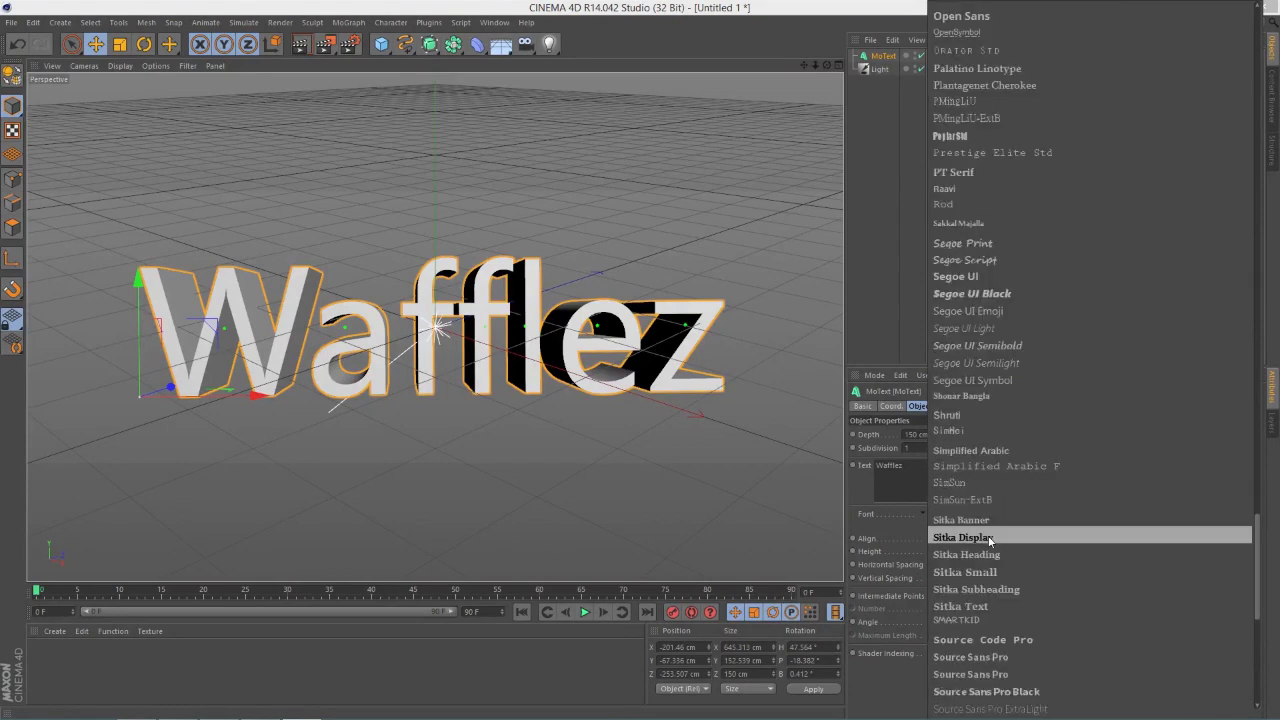
scroll(988, 540, down, 5)
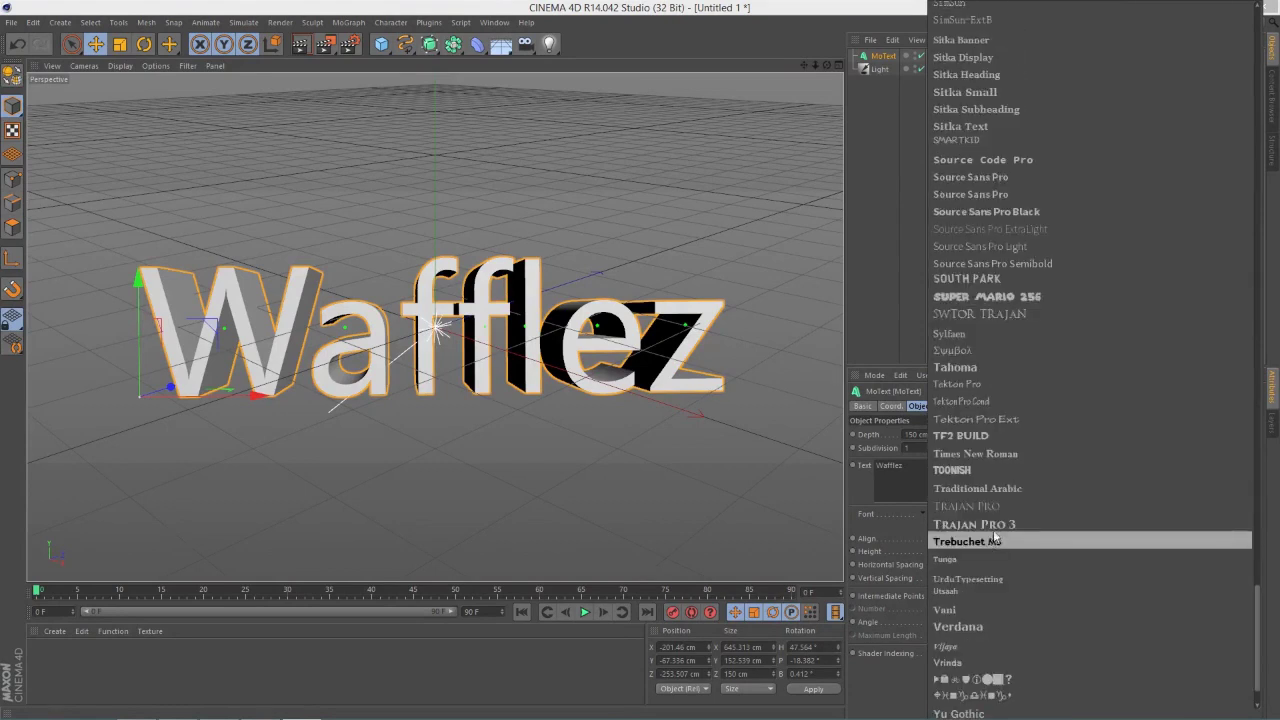
click(986, 451)
drag(250, 400, 215, 396)
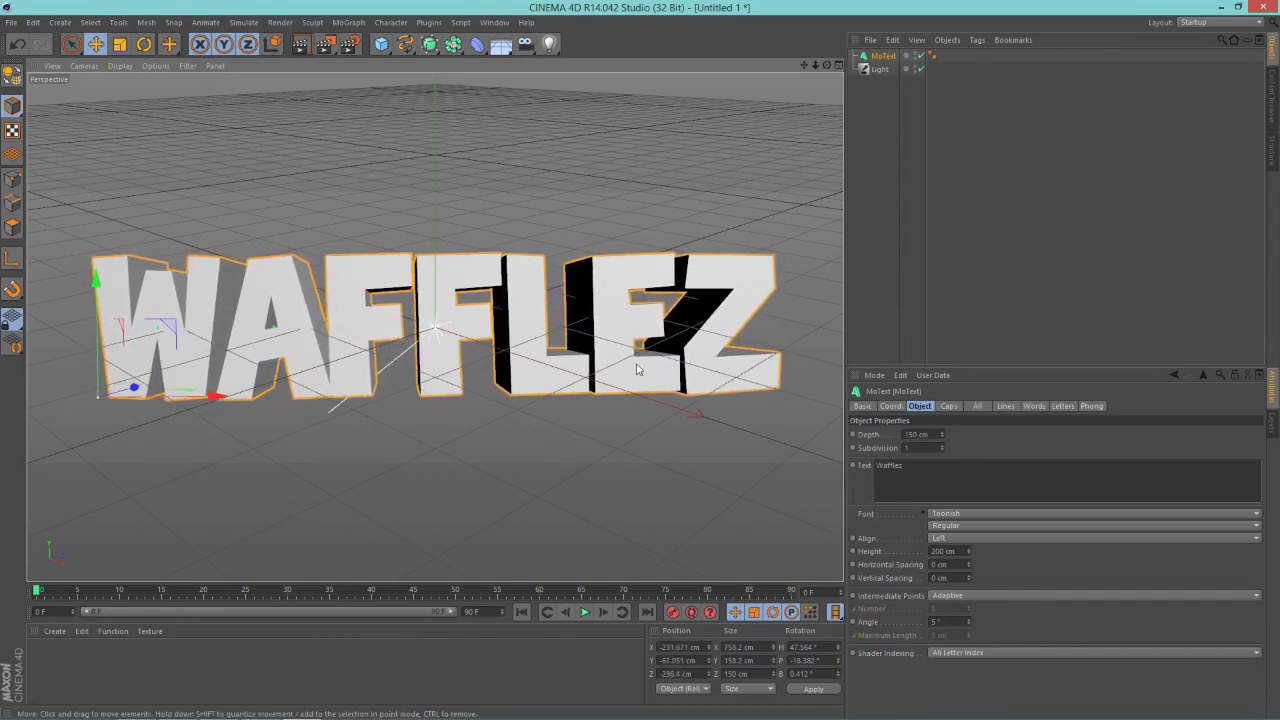
click(591, 218)
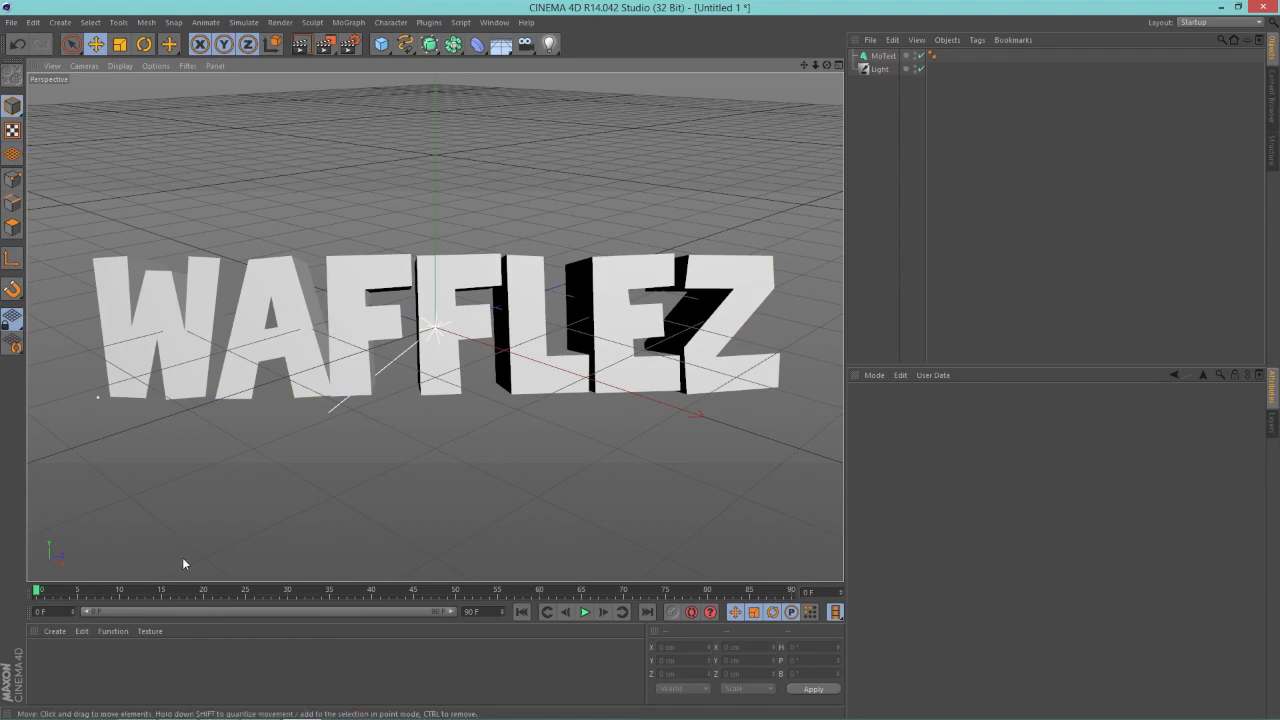
Create material Mat coloured orange (R 255, G 130, B 0) and apply it to MoText
double_click(50, 662)
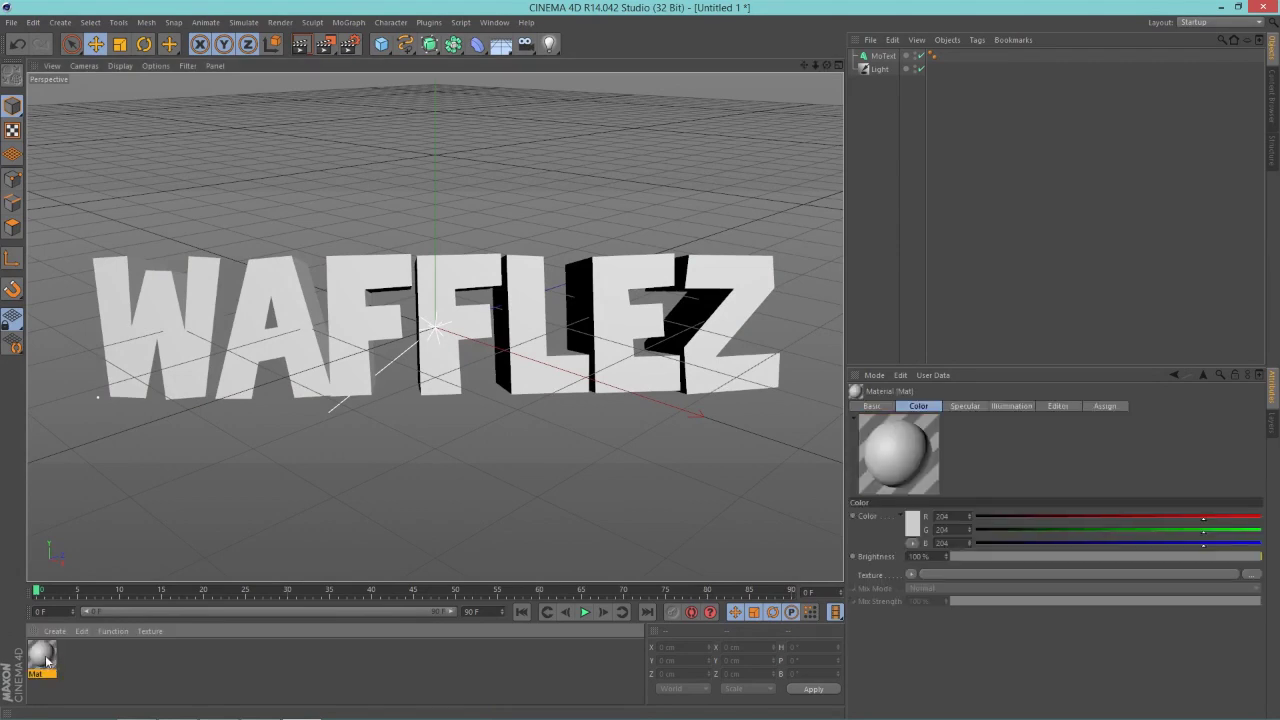
double_click(42, 656)
click(557, 184)
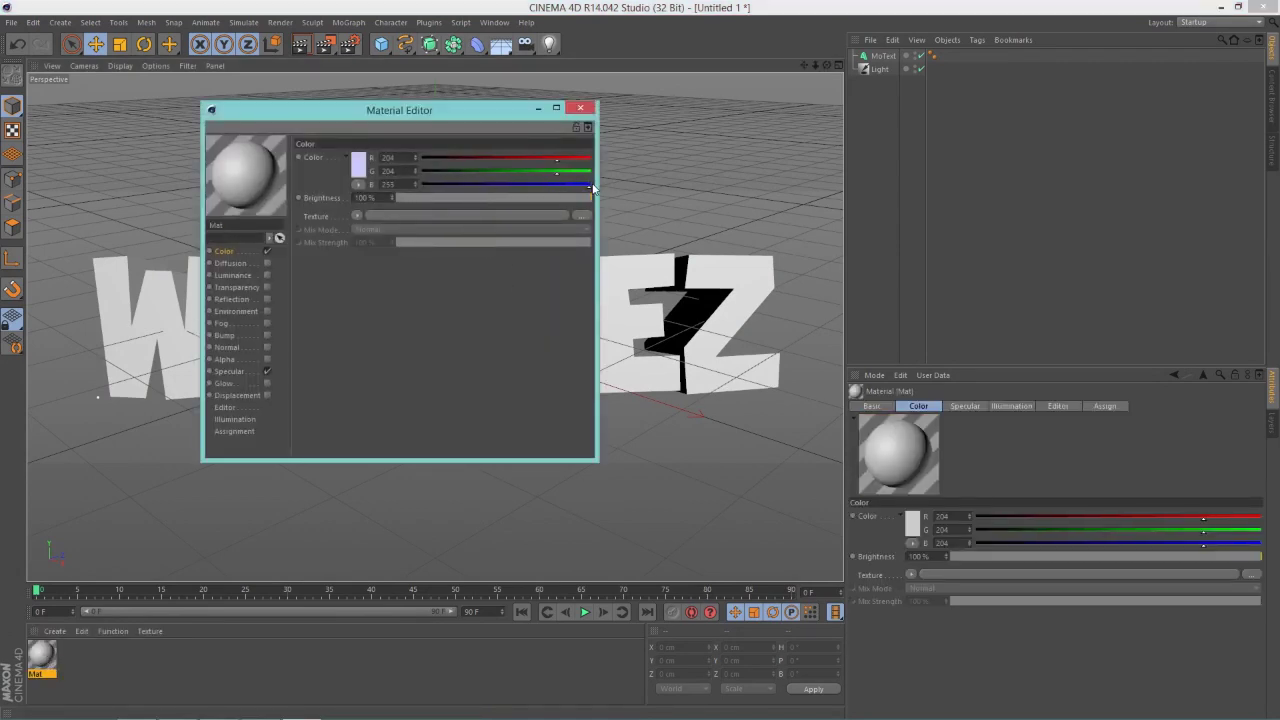
drag(556, 171, 416, 171)
drag(559, 158, 503, 189)
drag(424, 157, 421, 185)
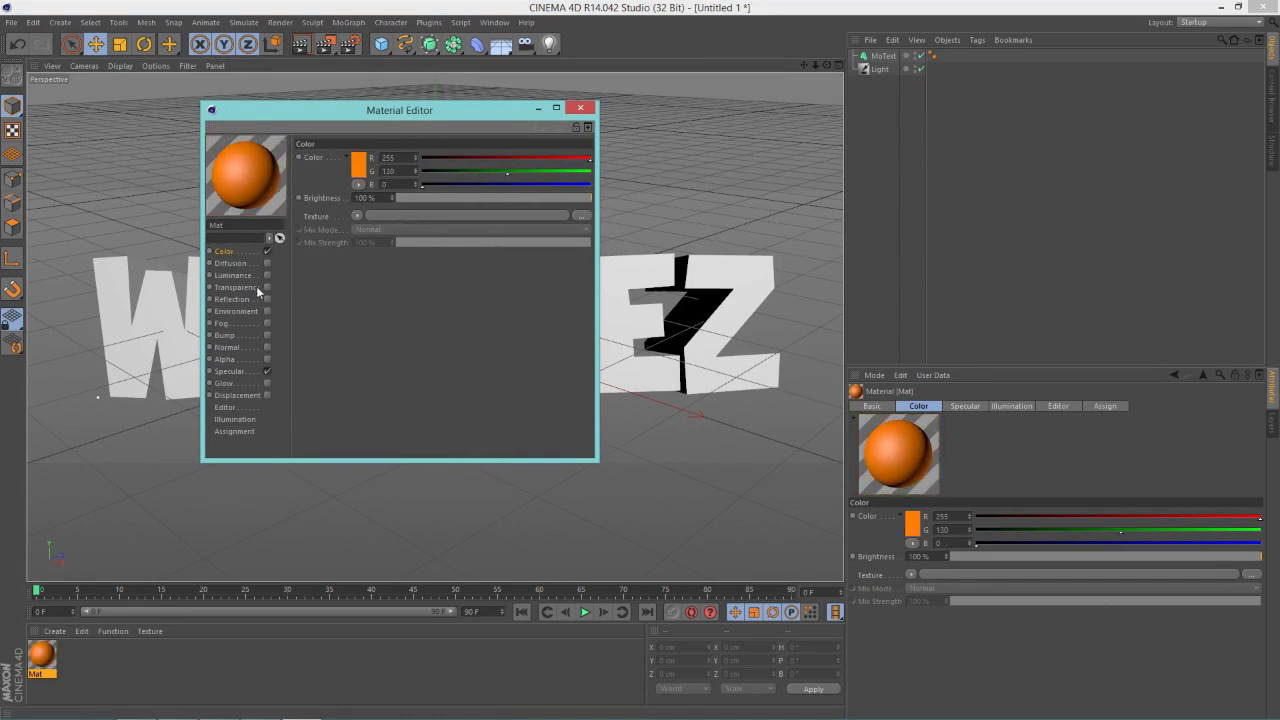
drag(367, 118, 348, 174)
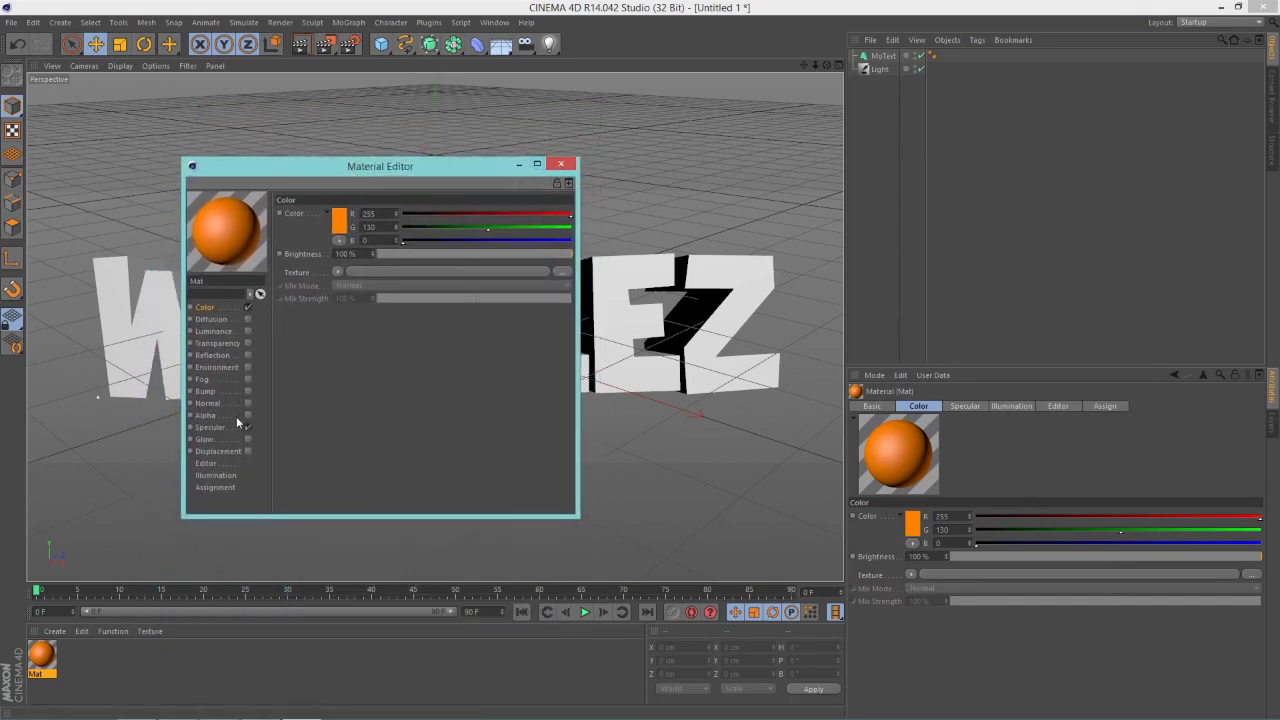
click(561, 164)
drag(61, 654, 872, 57)
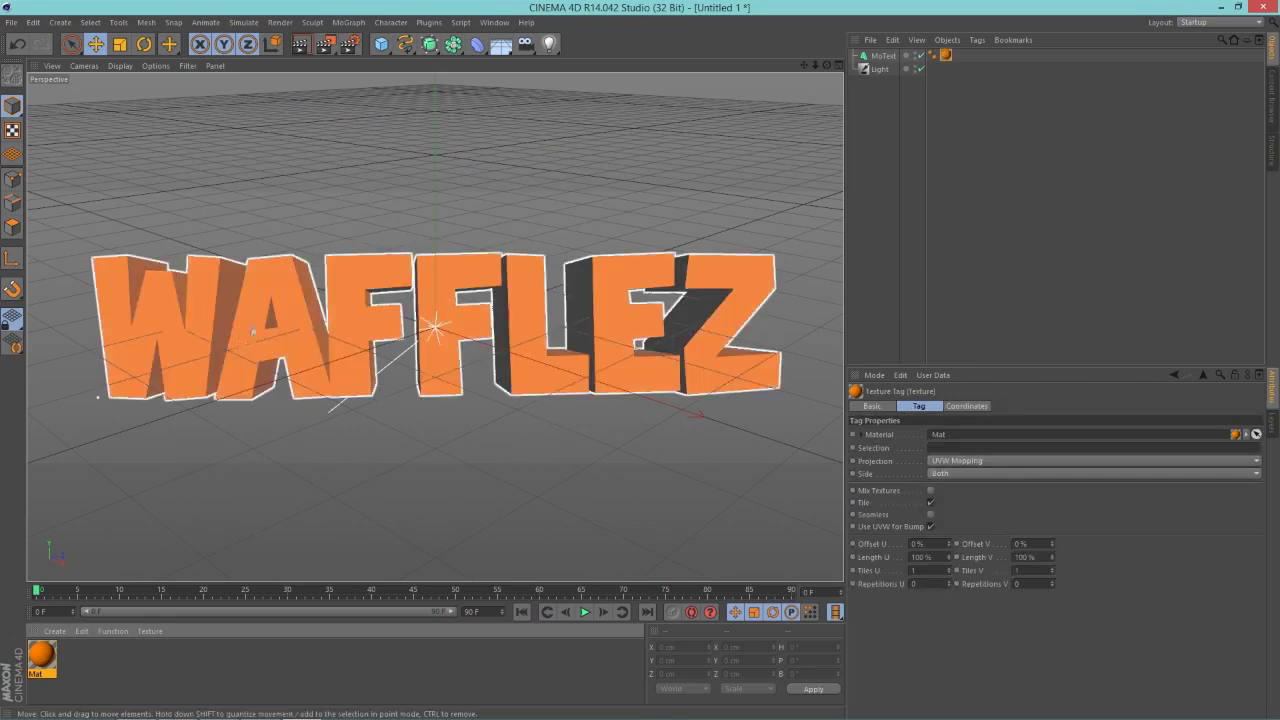
Preview the render, render the WAFFLEZ text to the Picture Viewer, then close it and restore the window
click(303, 46)
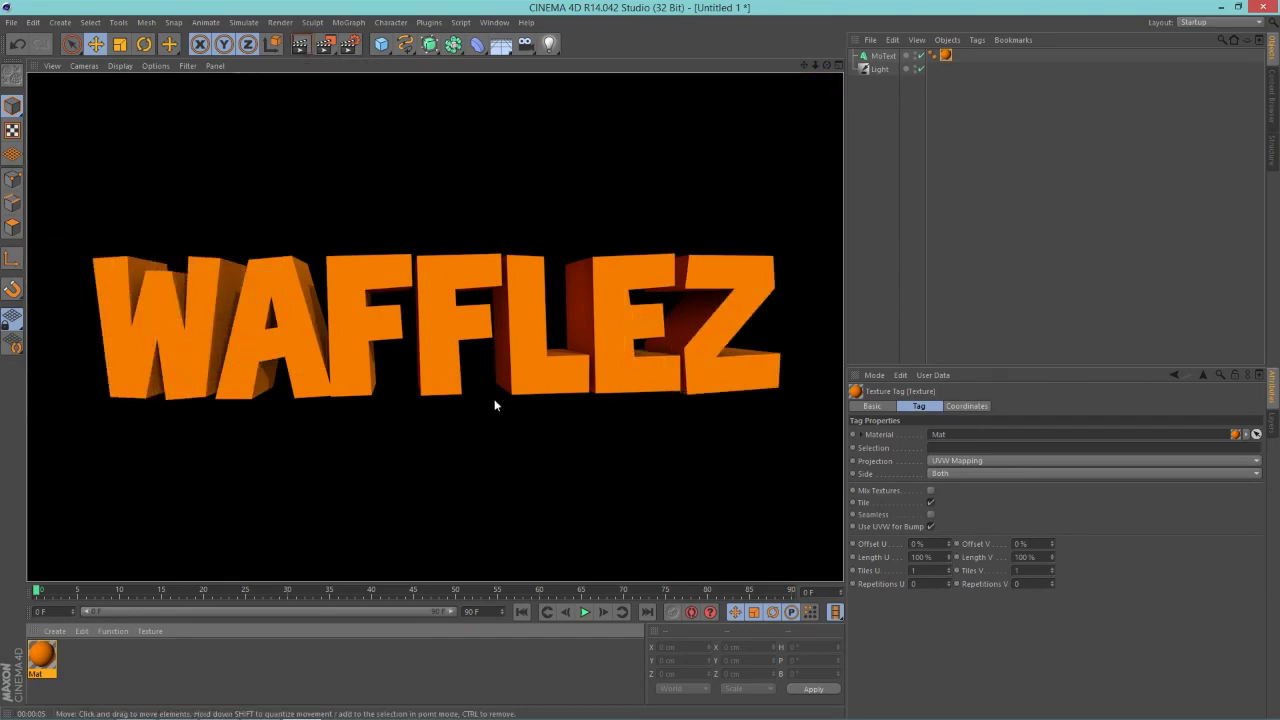
click(441, 220)
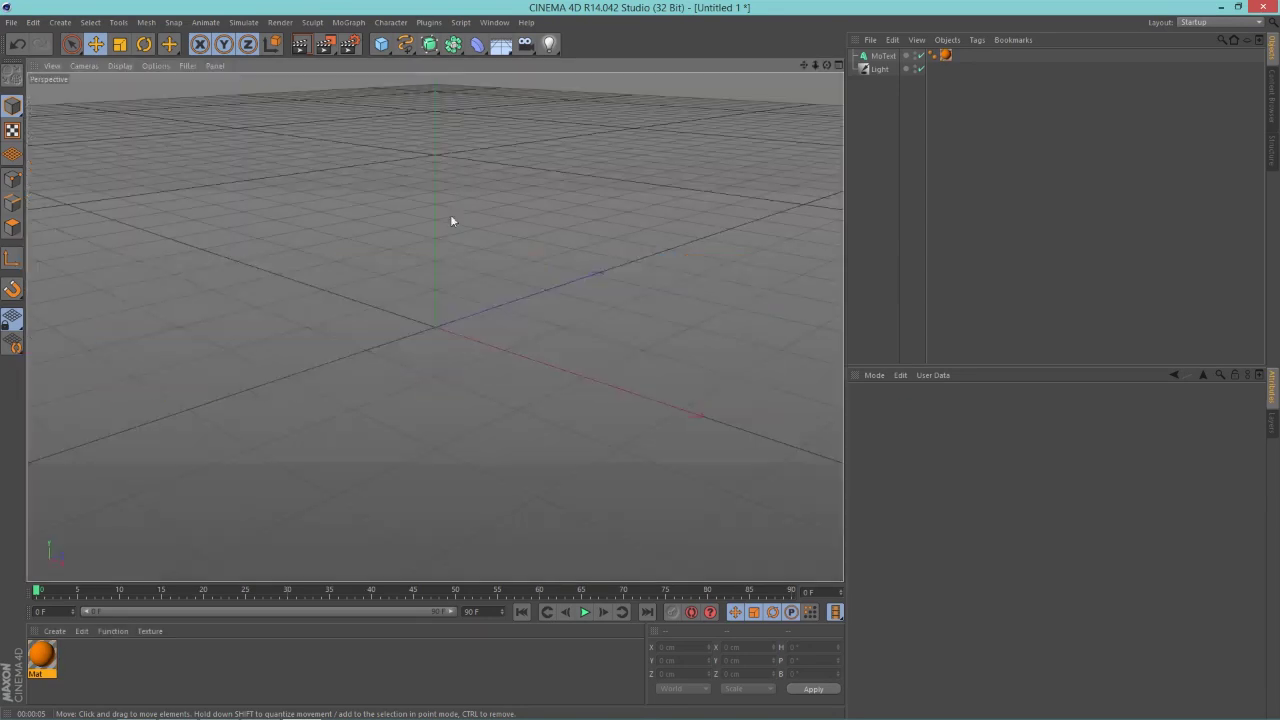
click(327, 45)
double_click(491, 137)
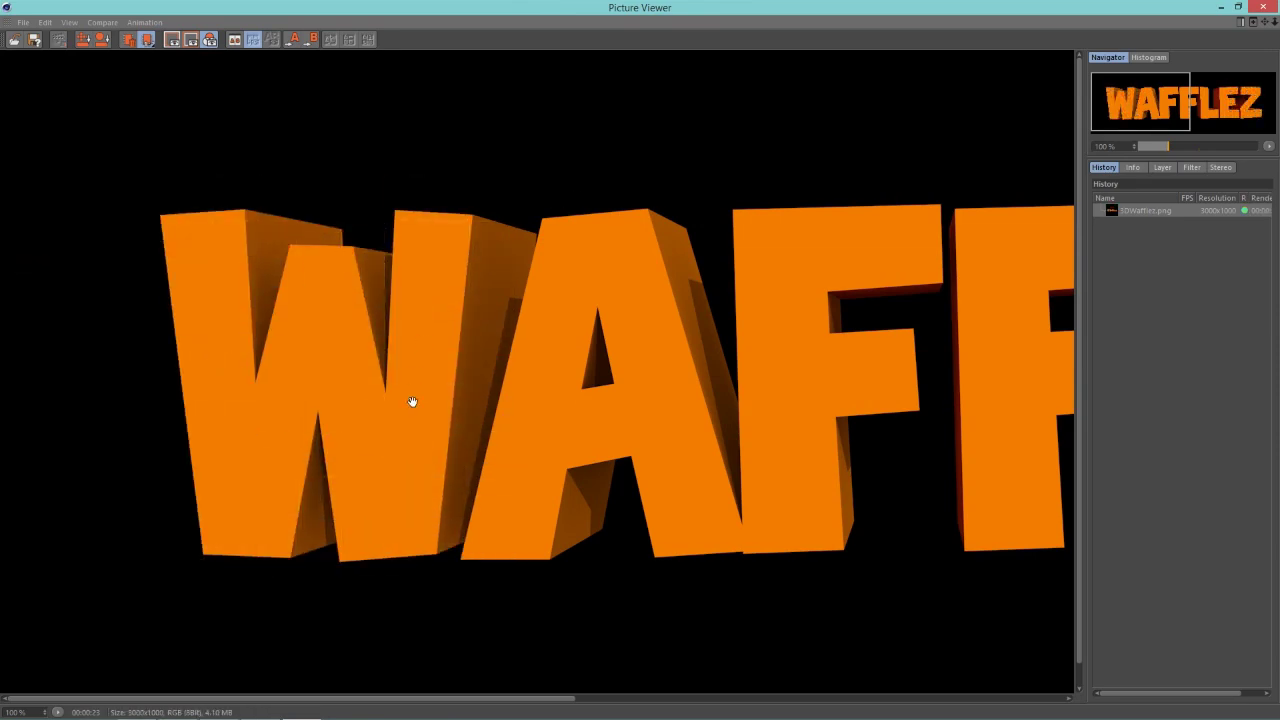
double_click(707, 10)
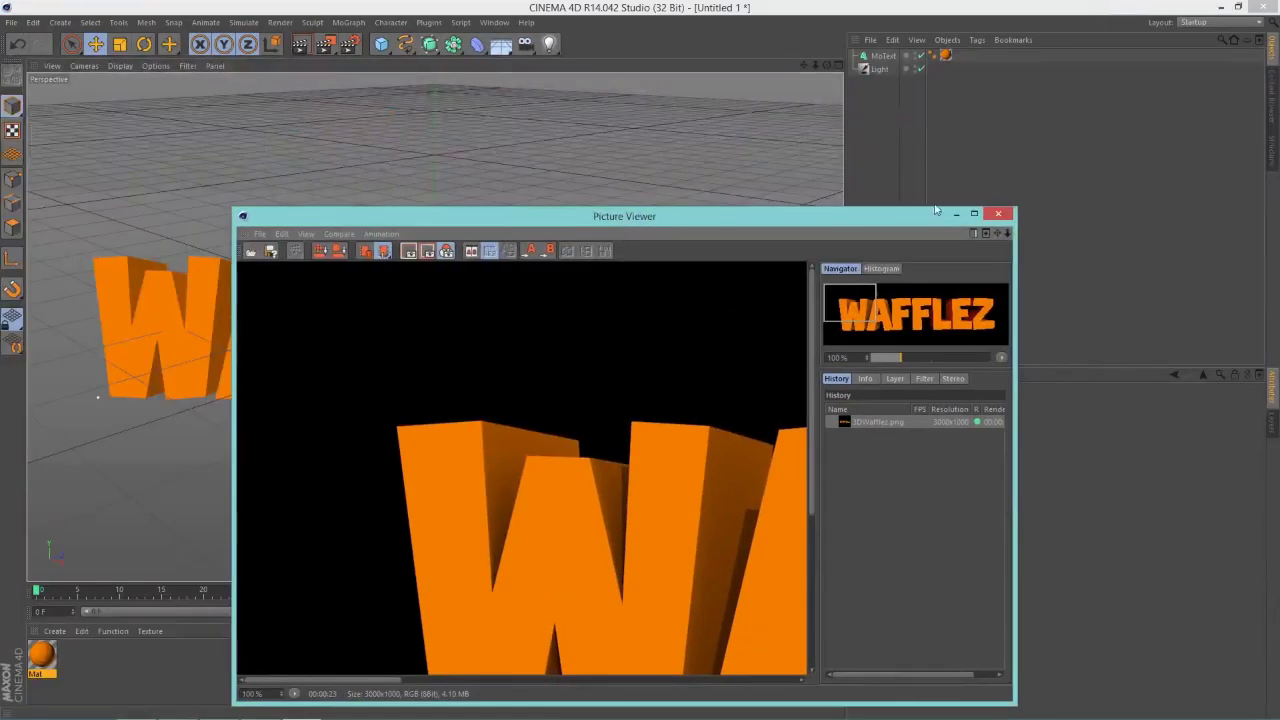
click(993, 217)
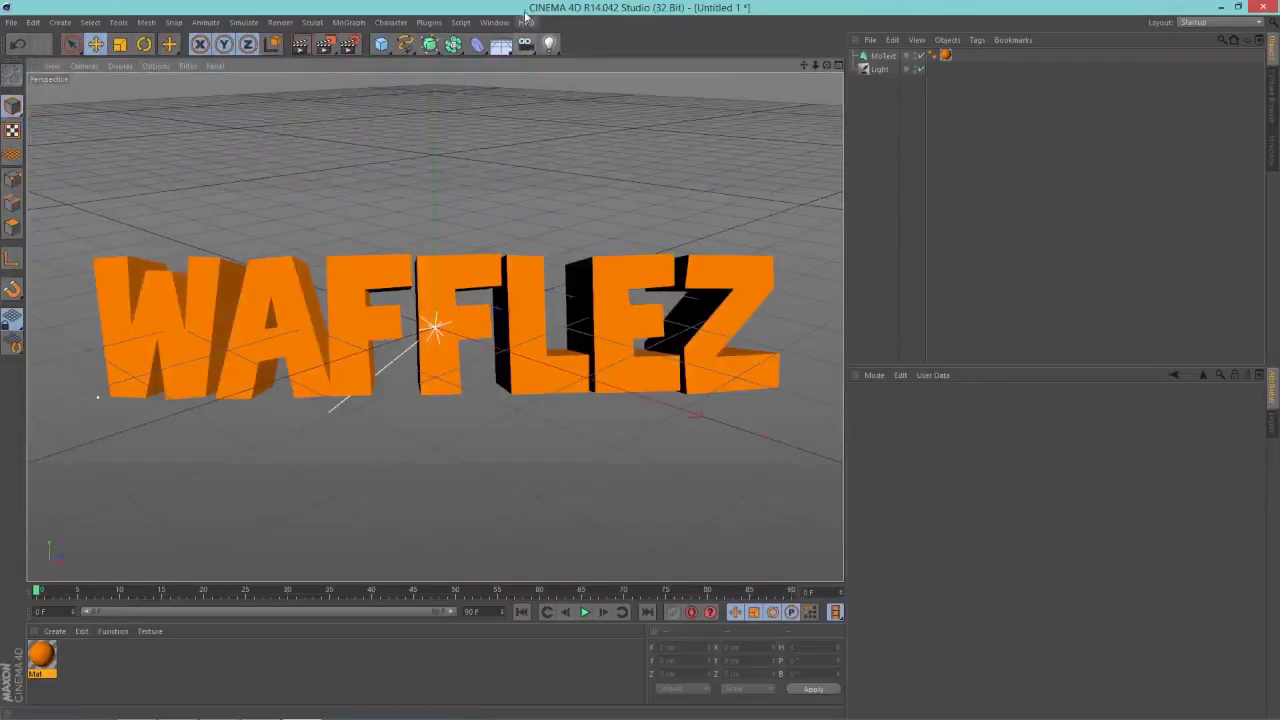
double_click(525, 12)
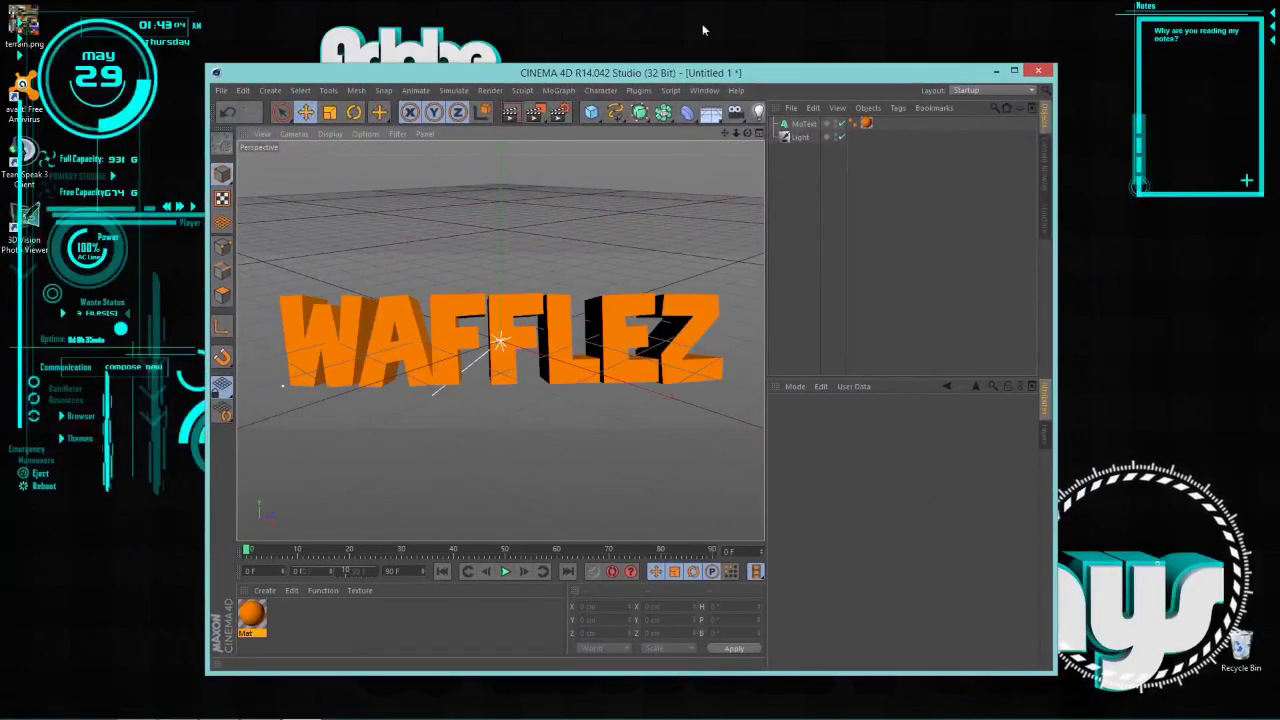
Minimize Cinema 4D and open 3DWafflez.png from Documents > youtube in Photo Viewer
drag(740, 86, 741, 104)
click(995, 90)
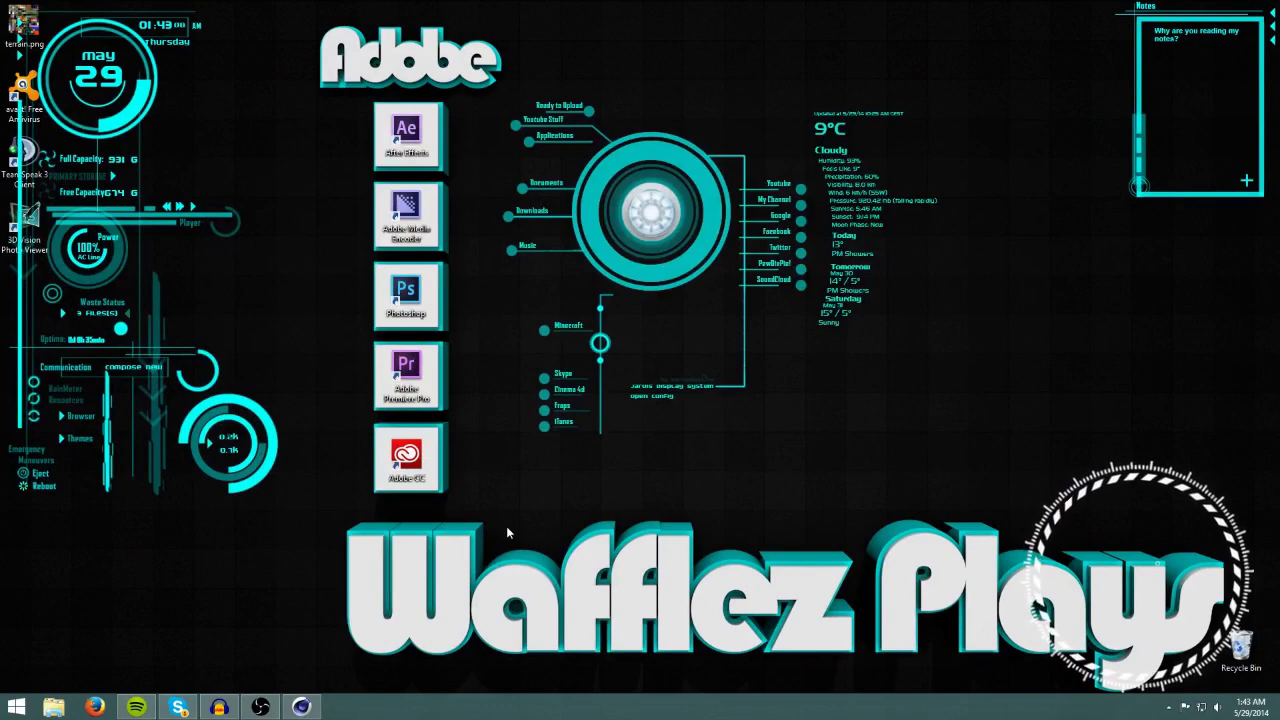
click(47, 711)
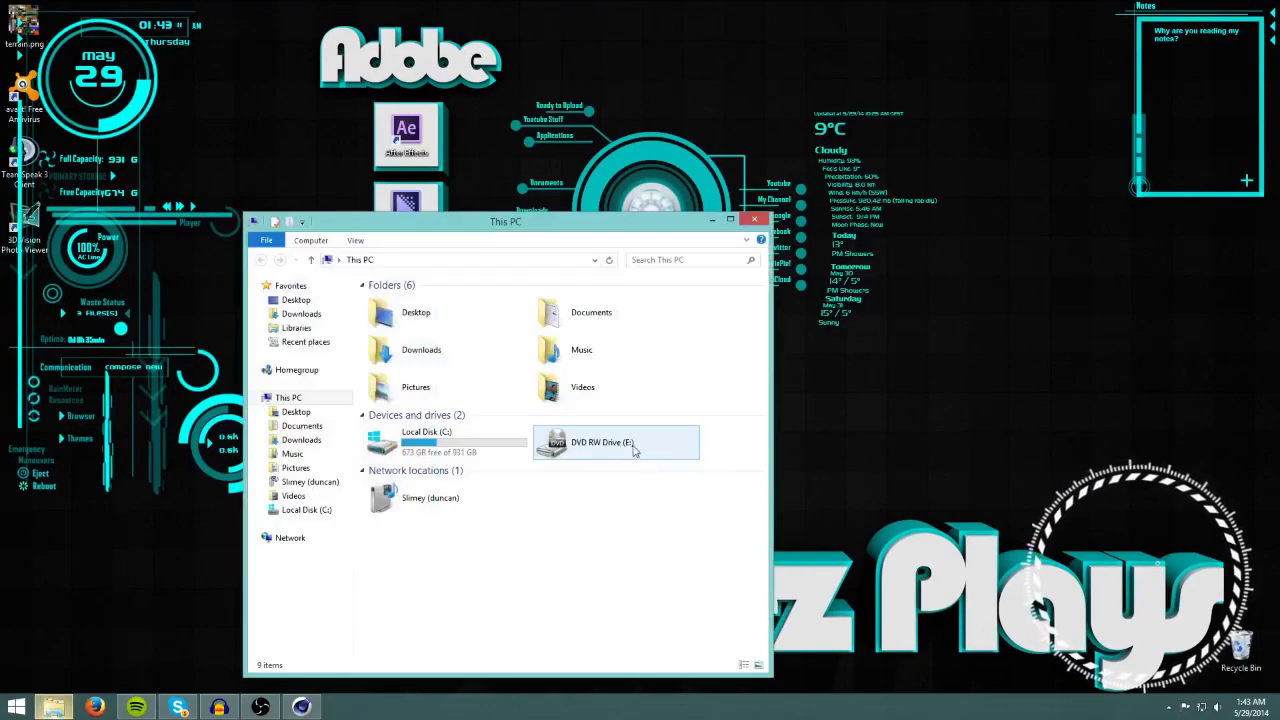
click(304, 426)
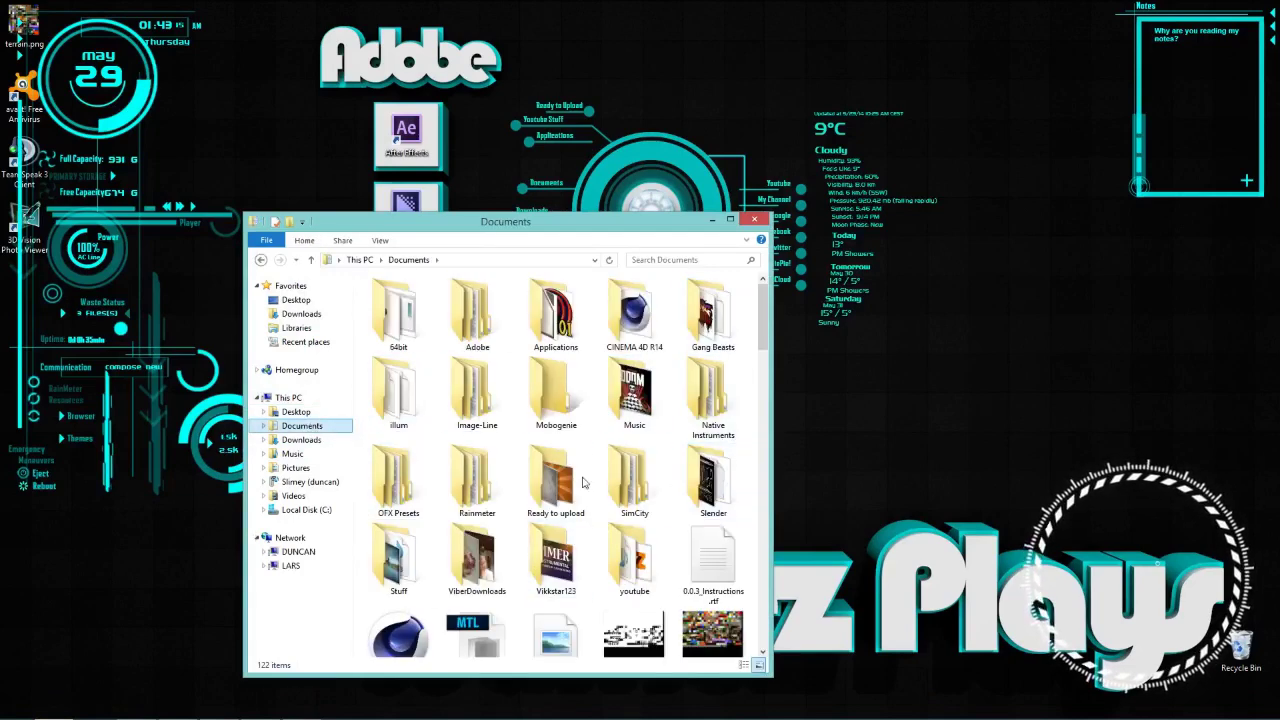
double_click(634, 558)
double_click(397, 590)
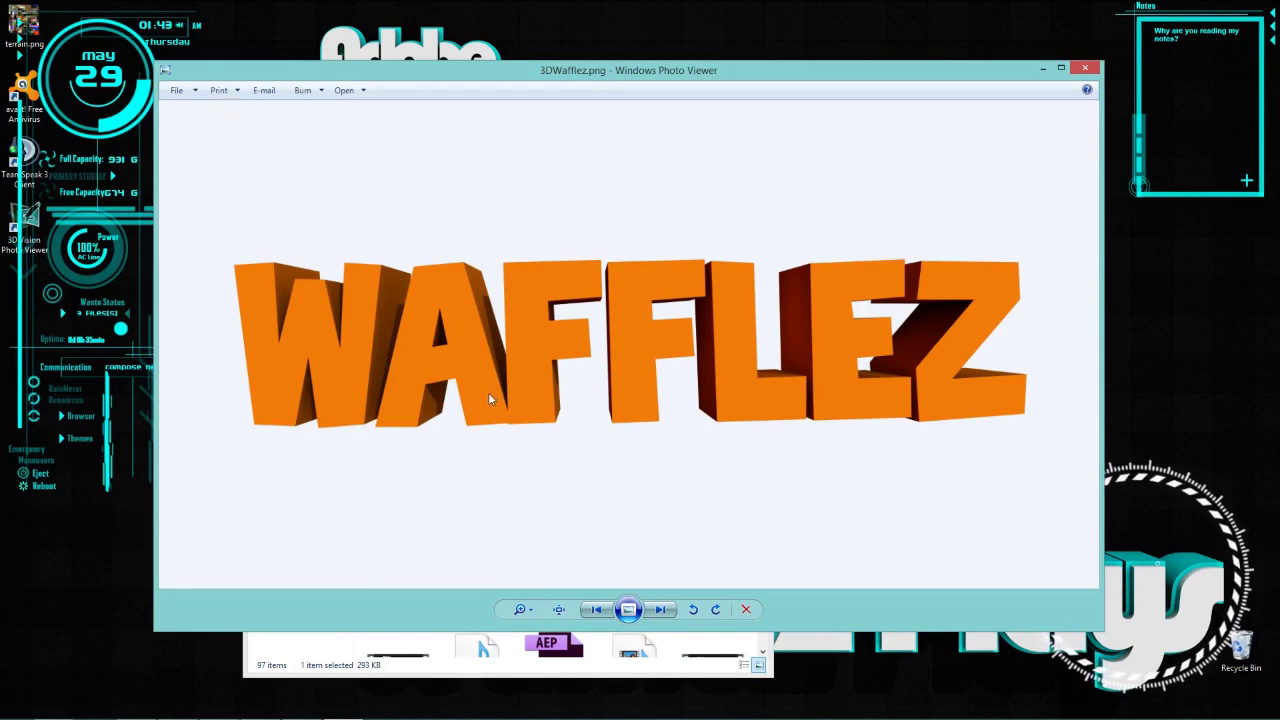
Zoom into the render to check pixelation, then close Photo Viewer and the youtube folder
scroll(446, 418, up, 3)
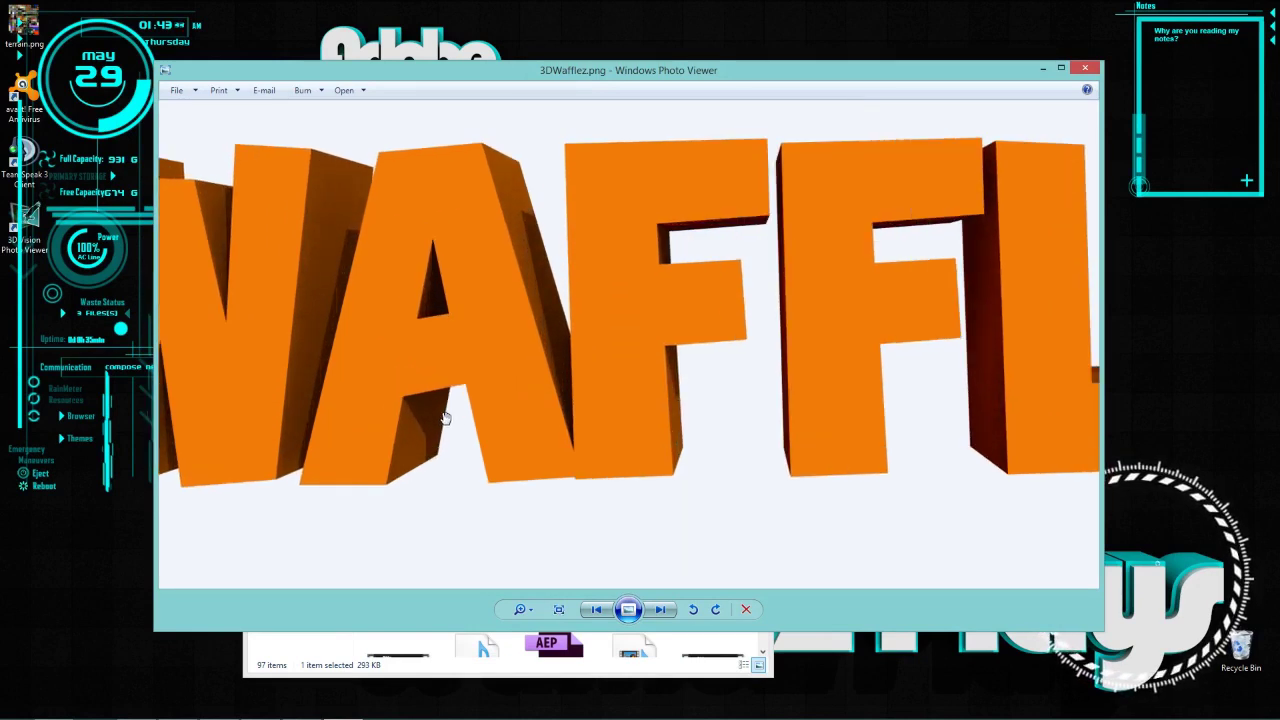
scroll(446, 418, up, 5)
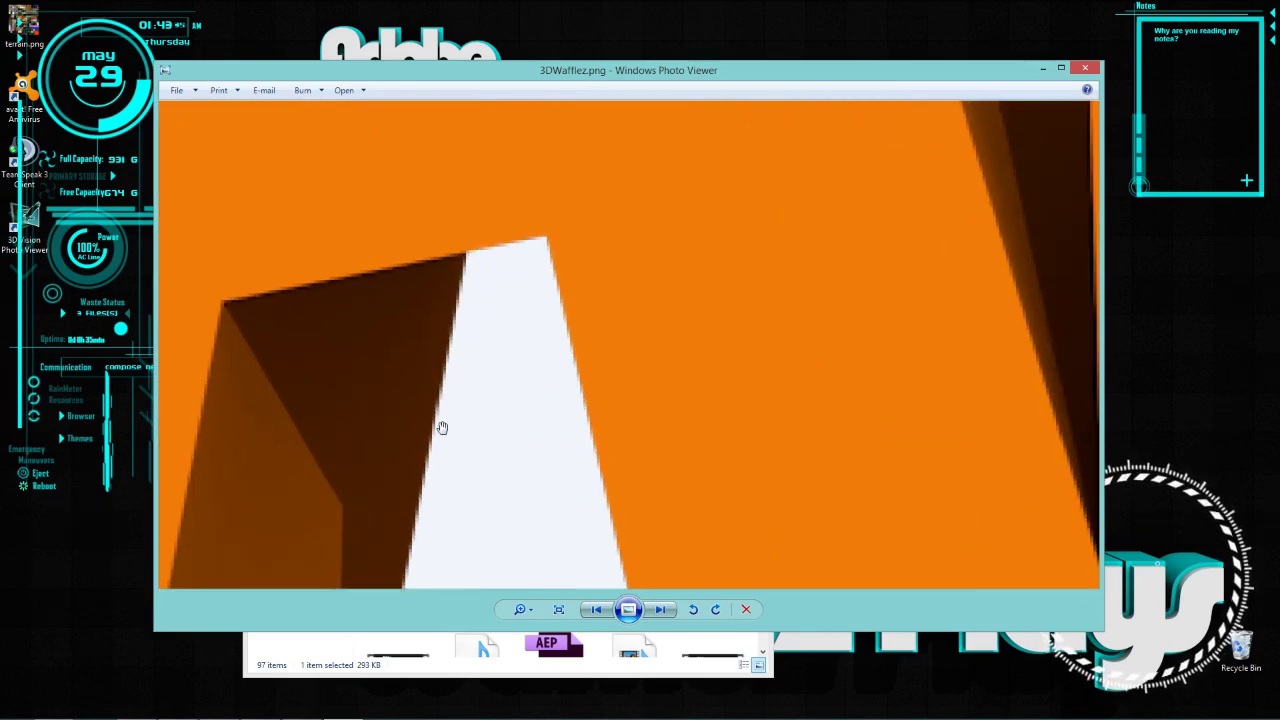
scroll(442, 428, down, 8)
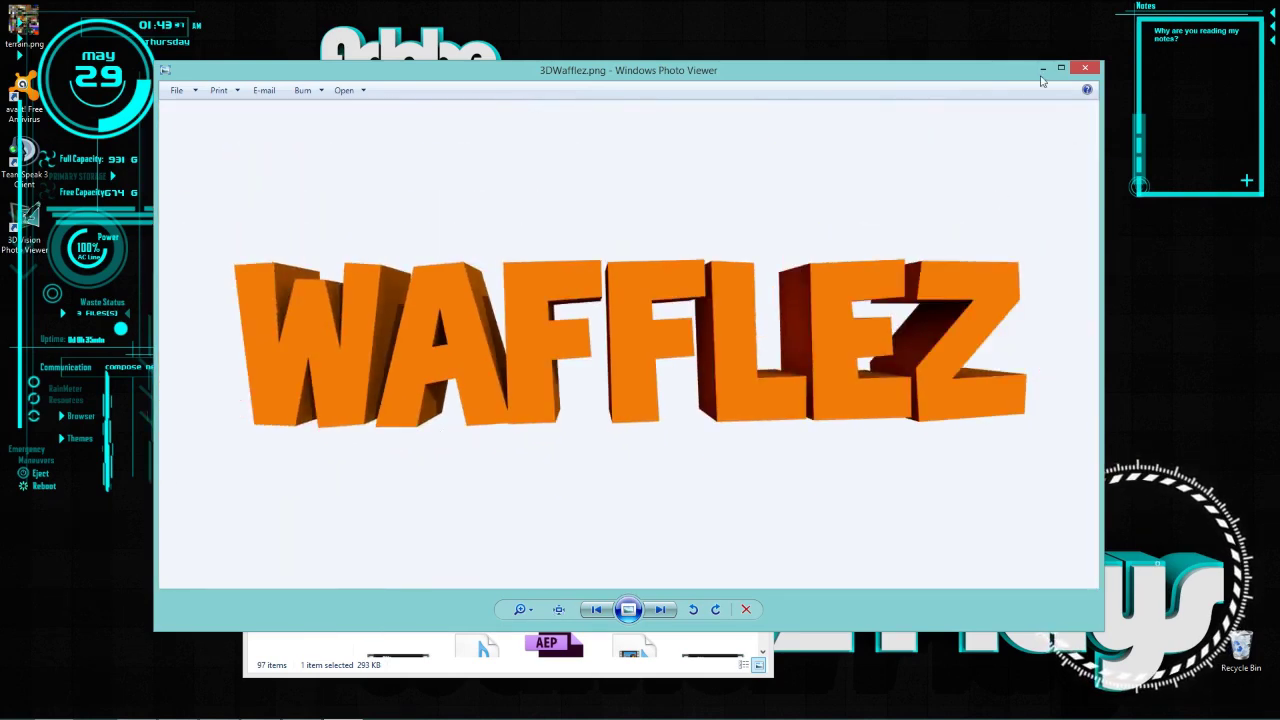
click(1085, 67)
drag(596, 224, 325, 142)
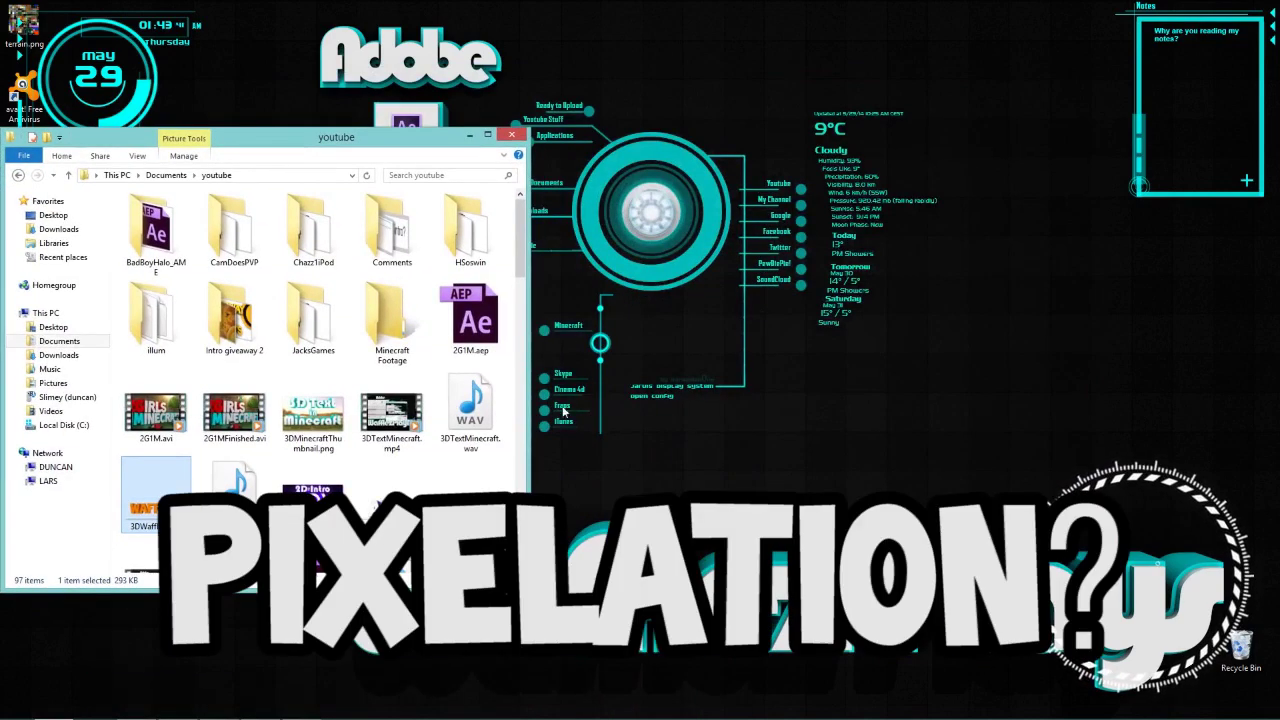
click(511, 135)
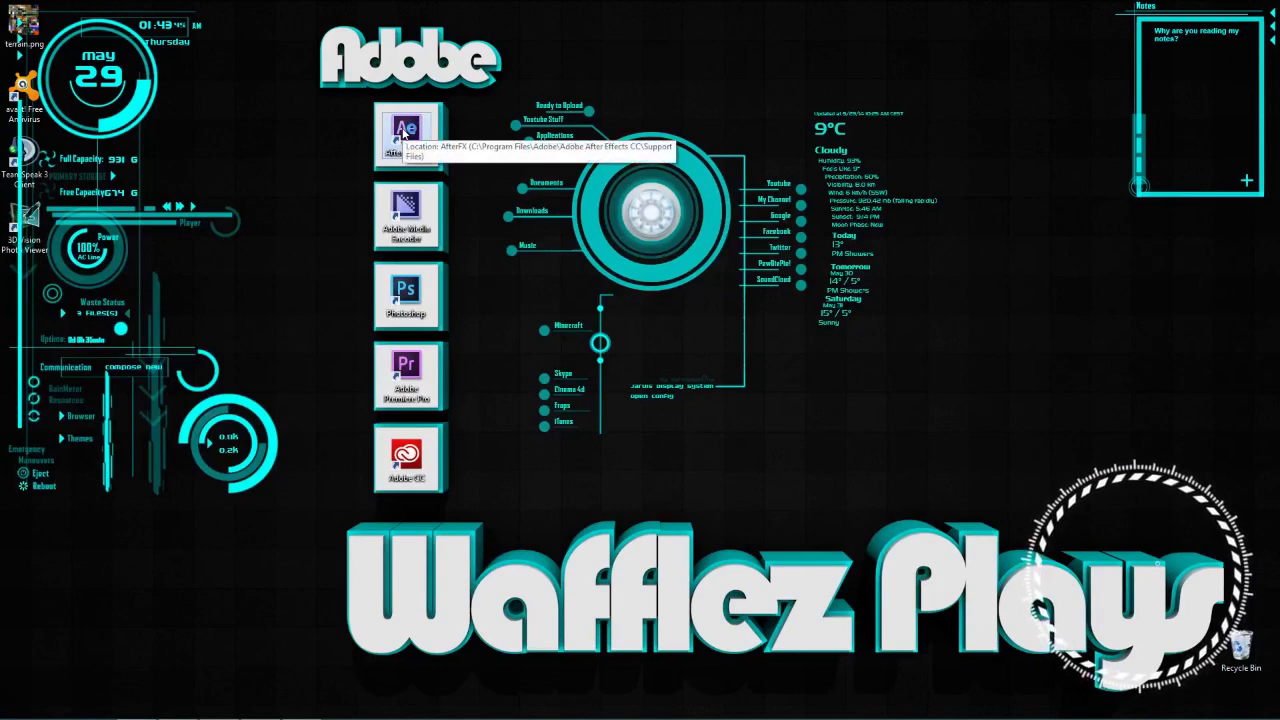
Launch After Effects from its desktop shortcut and move the Welcome screen aside
double_click(403, 133)
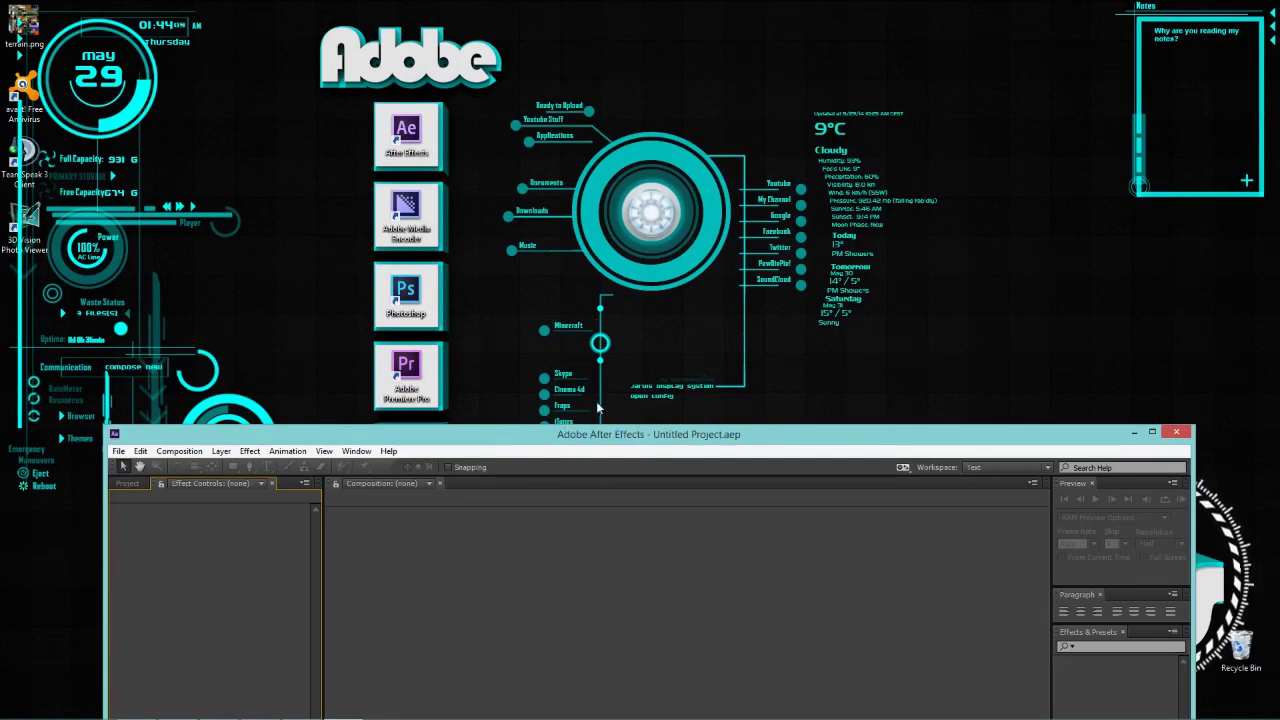
drag(586, 436, 551, 12)
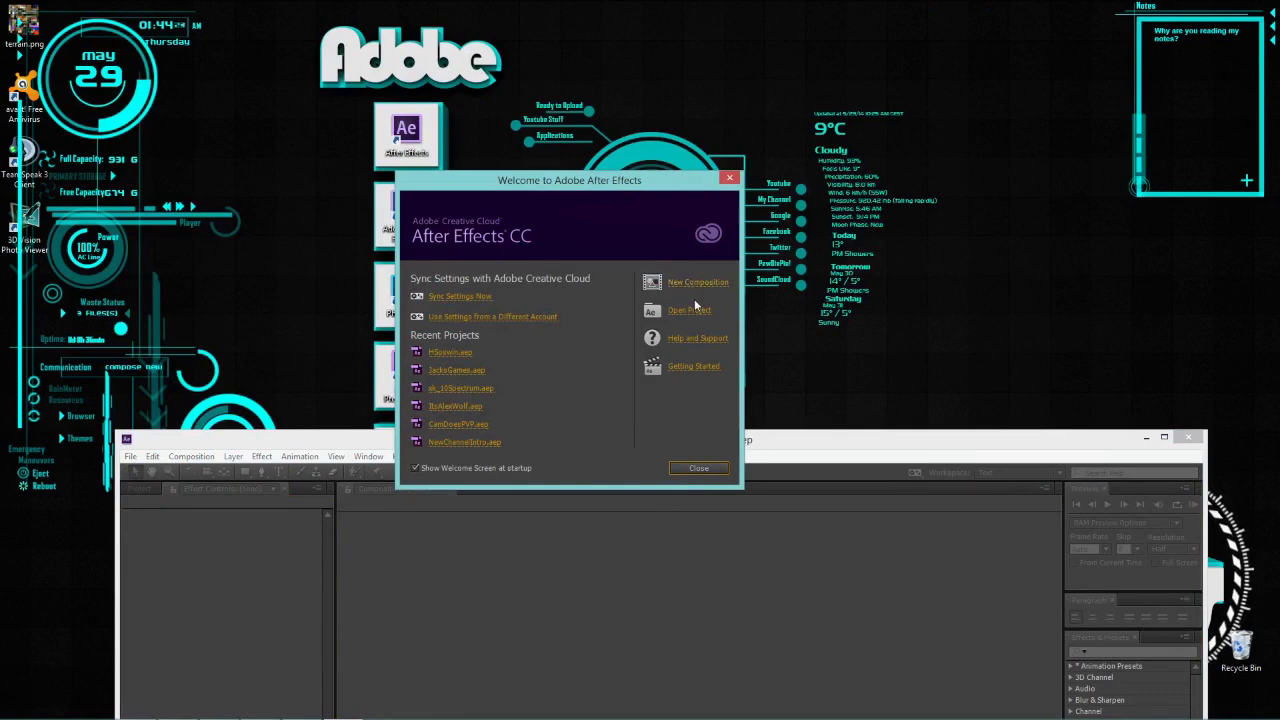
drag(533, 190, 493, 238)
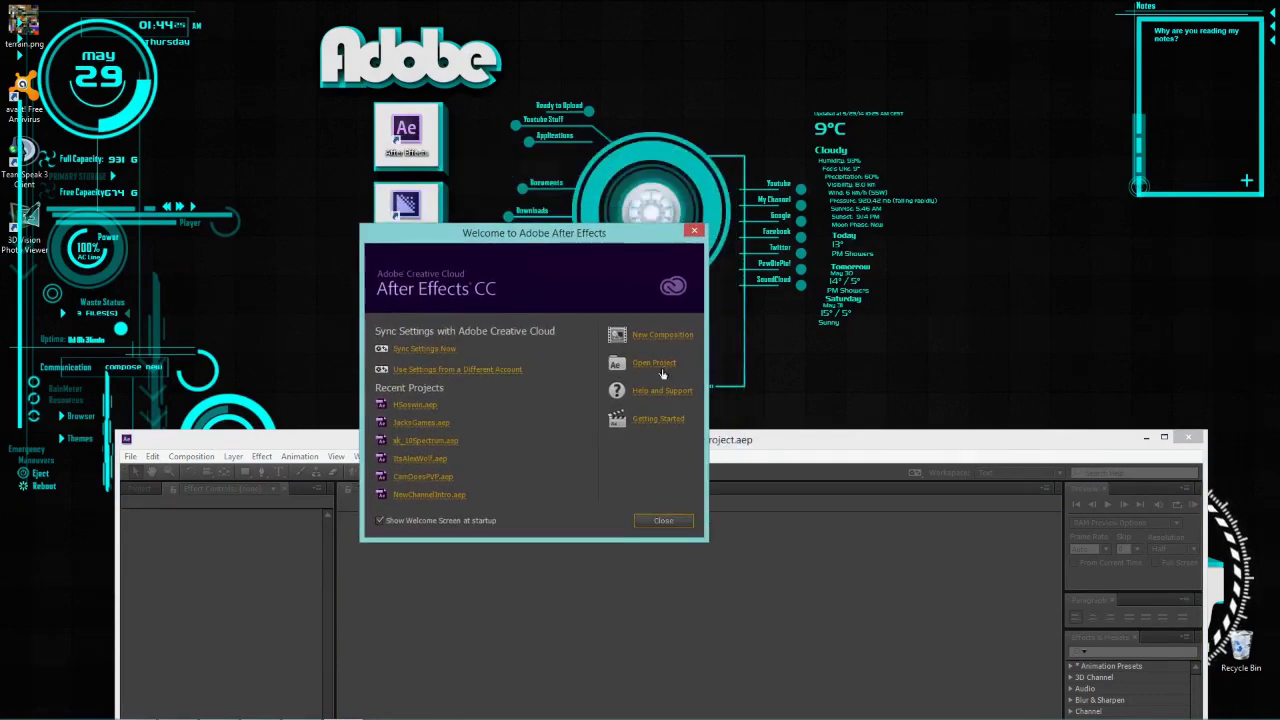
Create a 1280 x 720, 30 fps composition named 3DWafflez at Full resolution
click(646, 336)
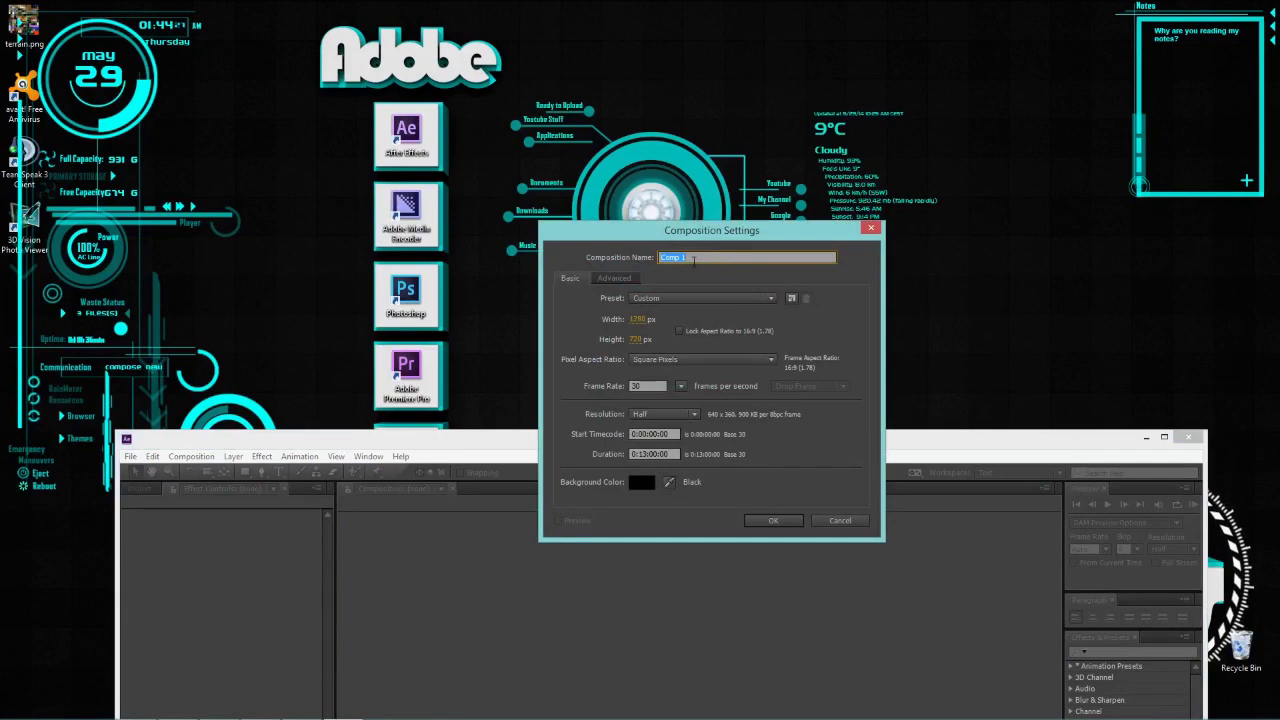
key(BackSpace)
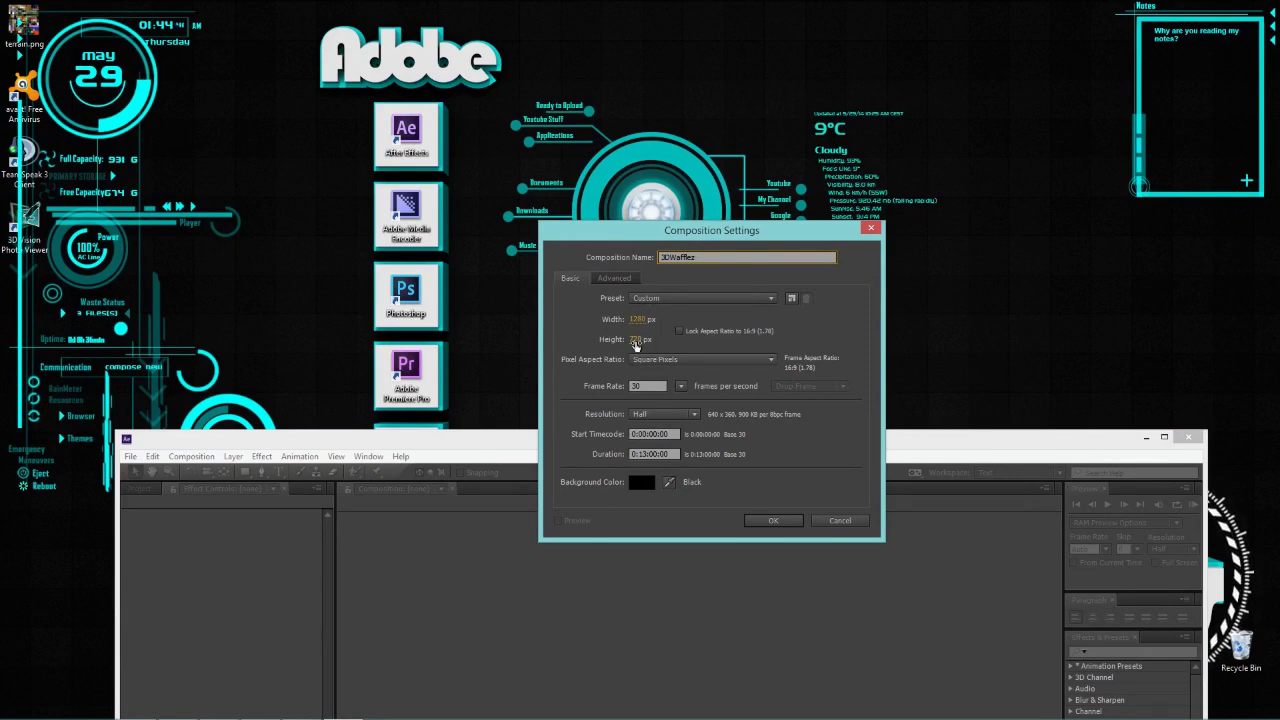
click(649, 414)
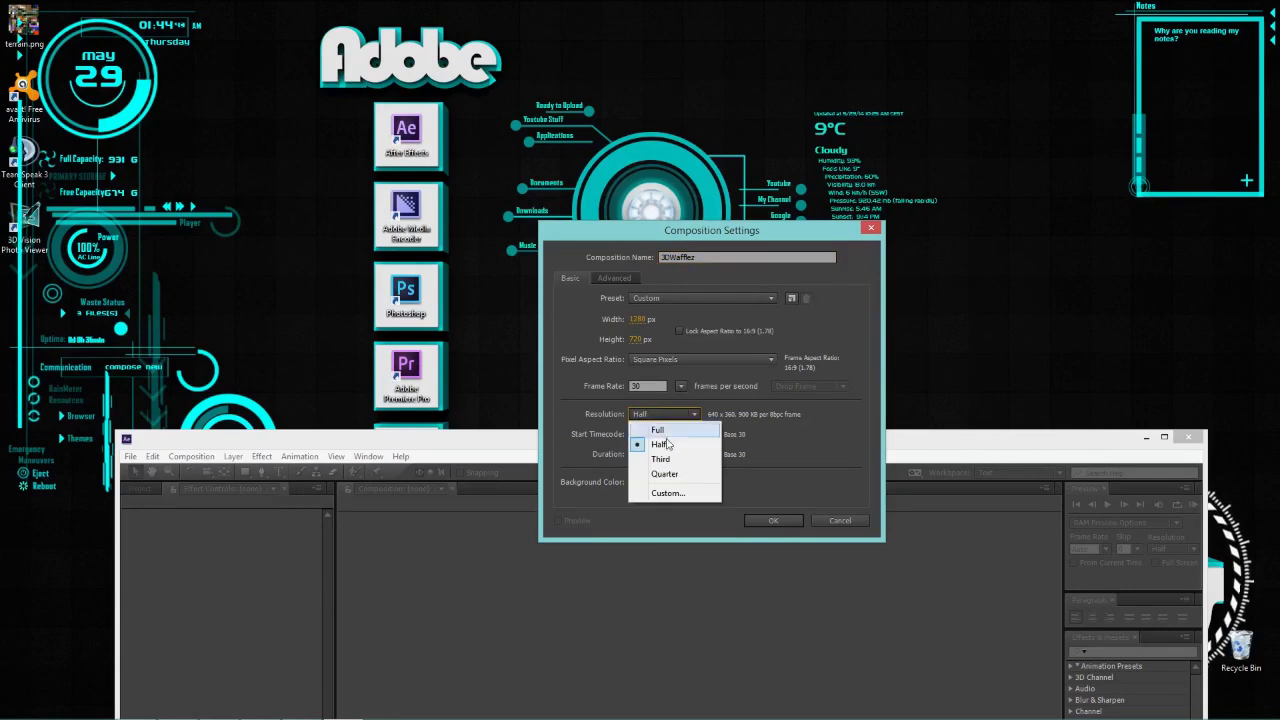
click(668, 422)
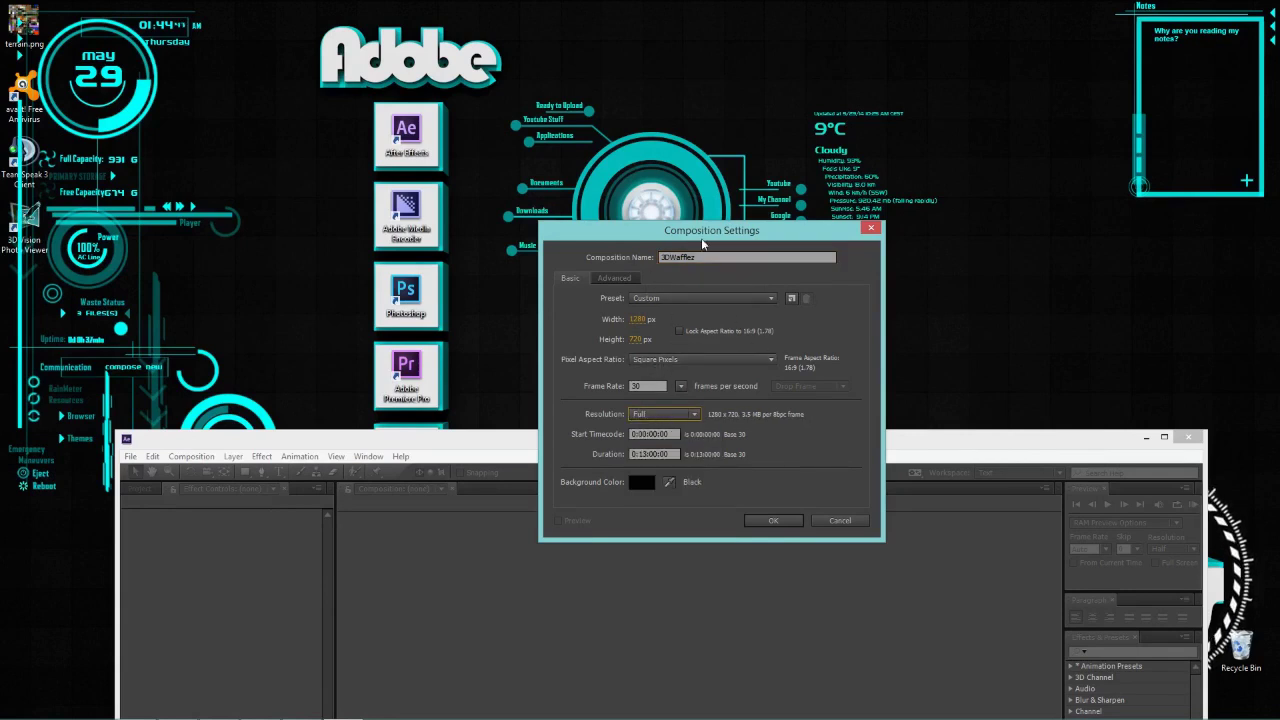
click(771, 521)
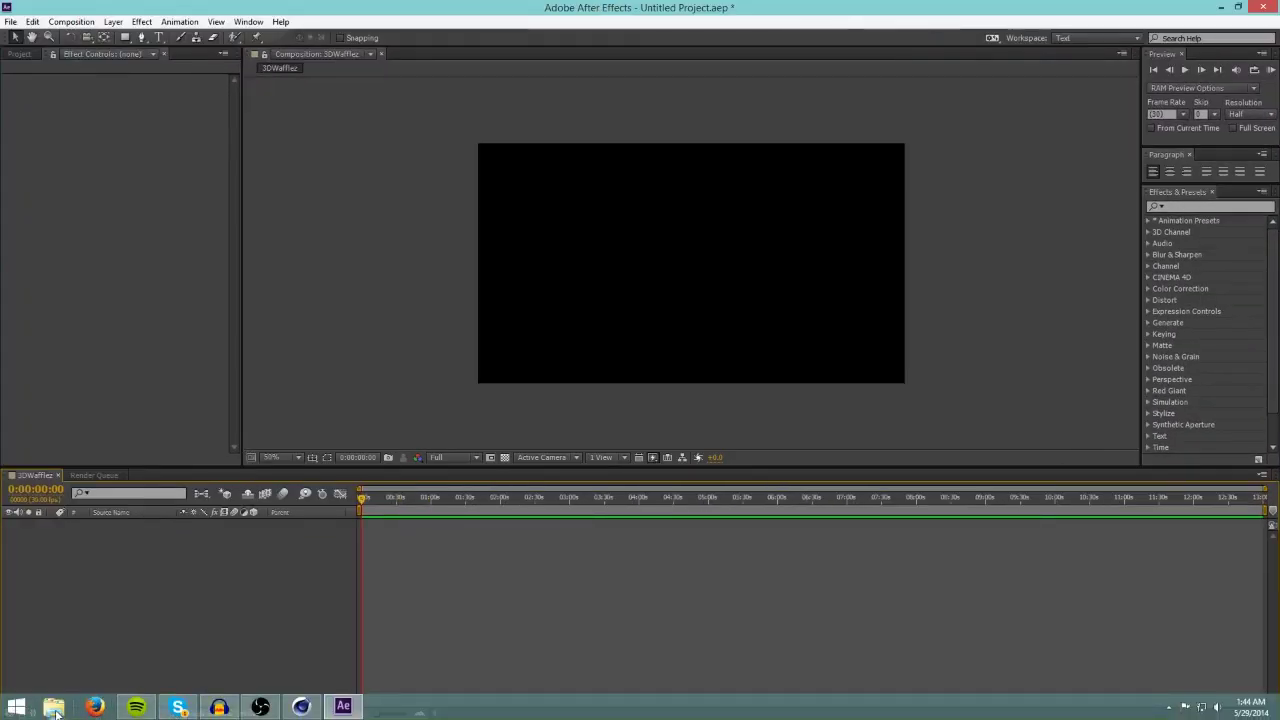
click(55, 710)
Import 3DWafflez.png from the Documents youtube folder into the After Effects project
drag(286, 129, 502, 181)
click(309, 385)
click(643, 511)
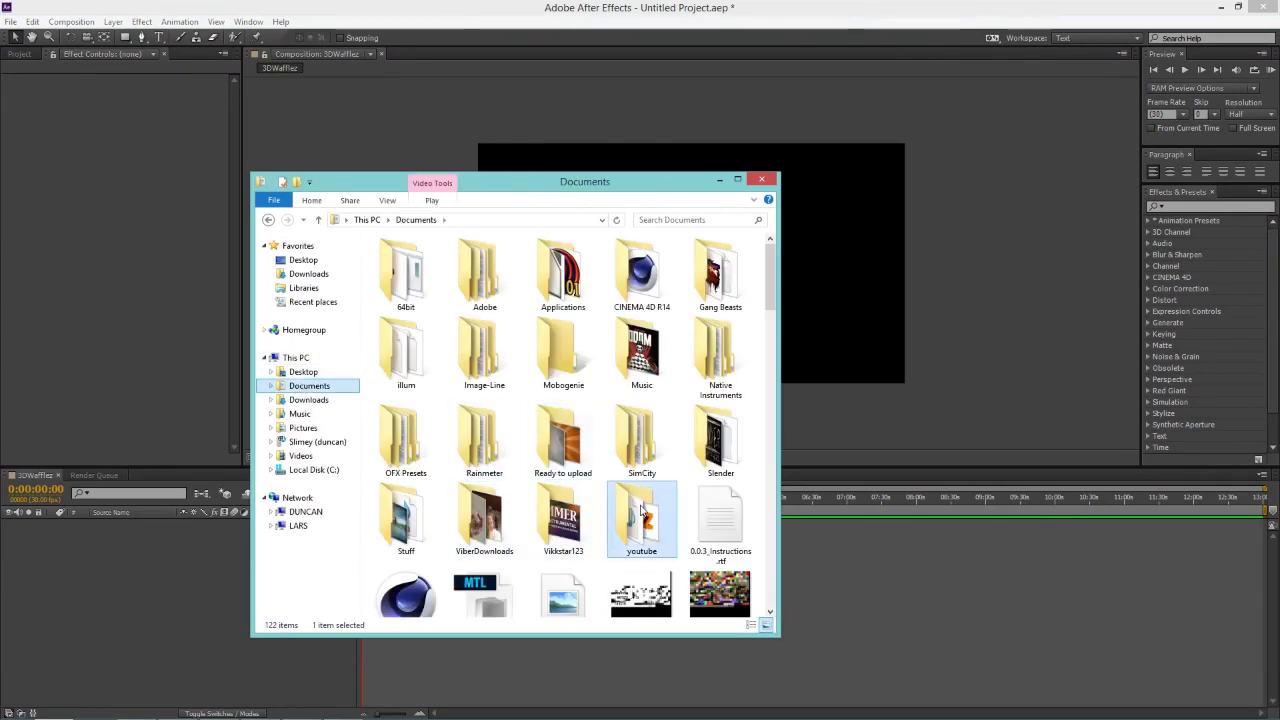
double_click(641, 511)
drag(513, 181, 918, 261)
drag(810, 620, 206, 256)
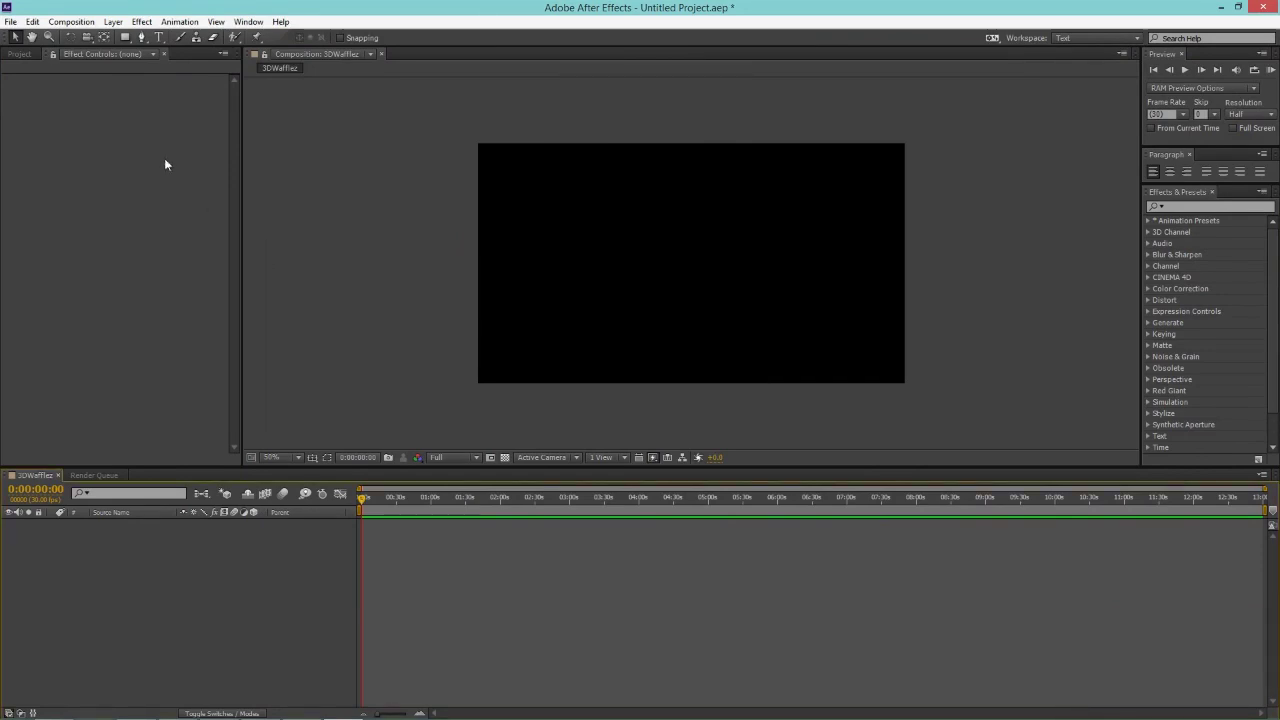
Add 3DWafflez.png to the composition and scale it so the WAFFLEZ text fits the frame
click(19, 54)
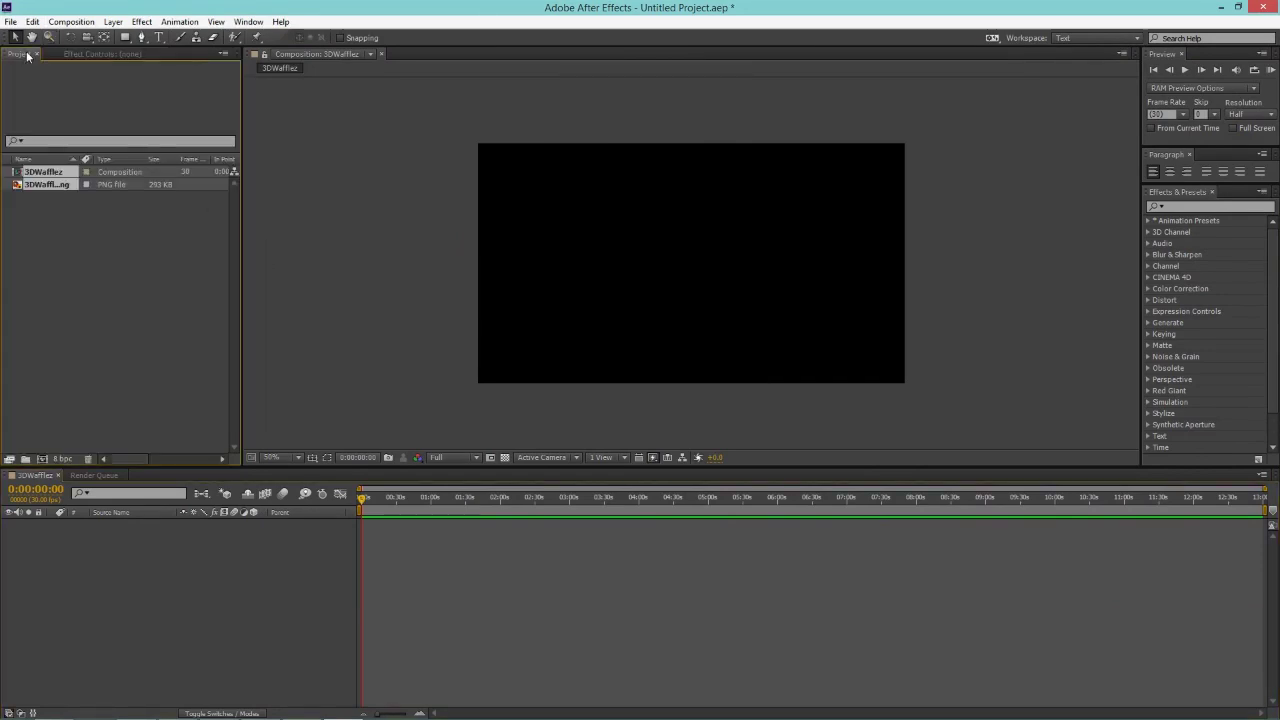
click(46, 184)
drag(176, 550, 174, 533)
key(comma)
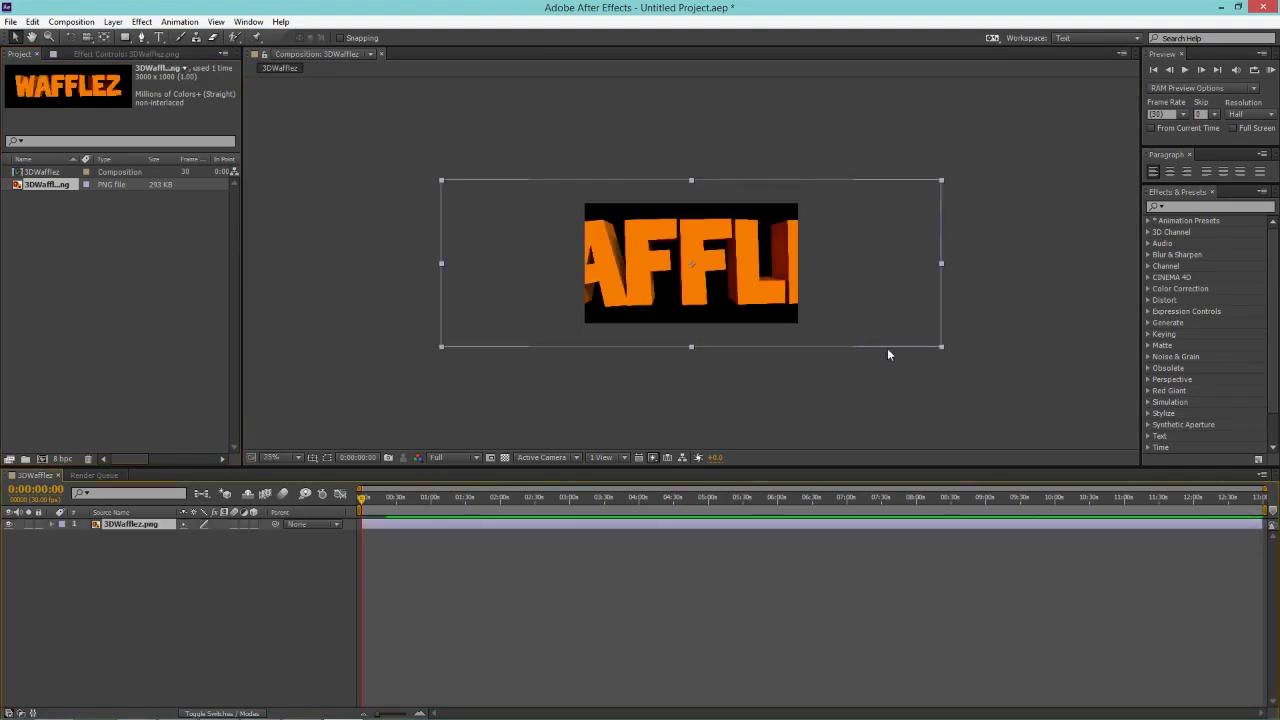
shift+drag(941, 347, 813, 309)
key(ctrl+shift+a)
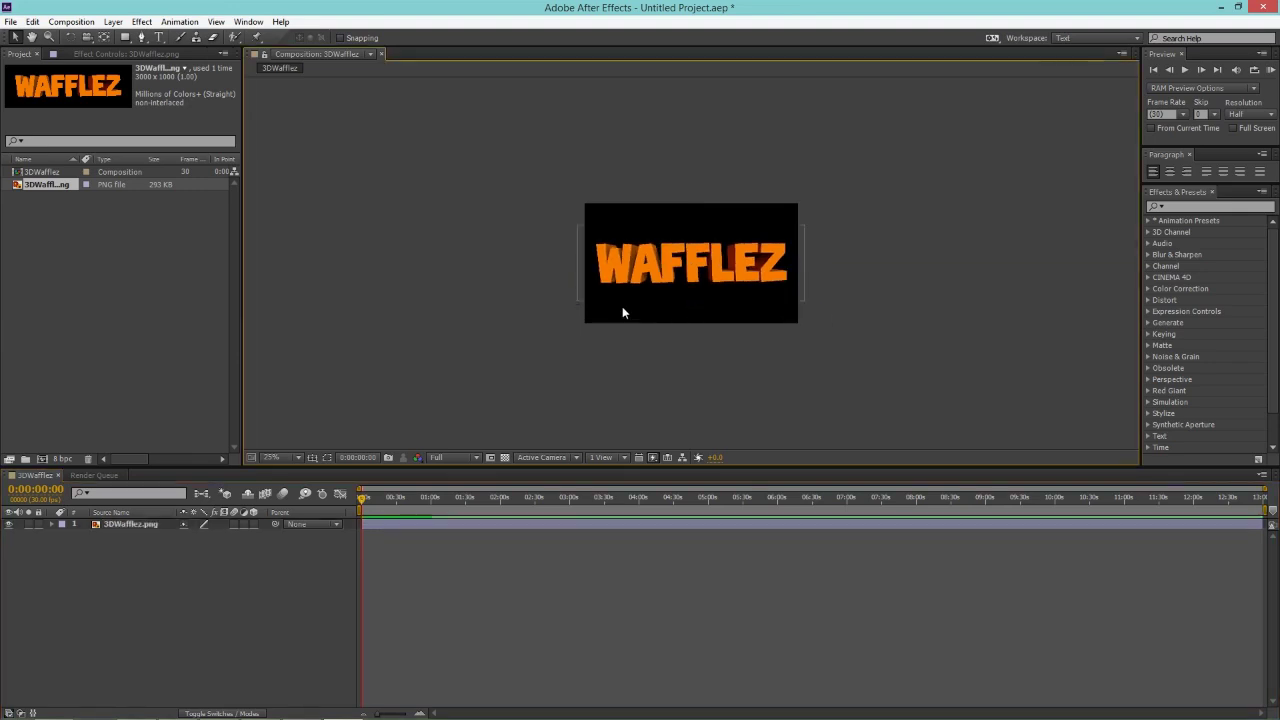
key(slash)
key(comma)
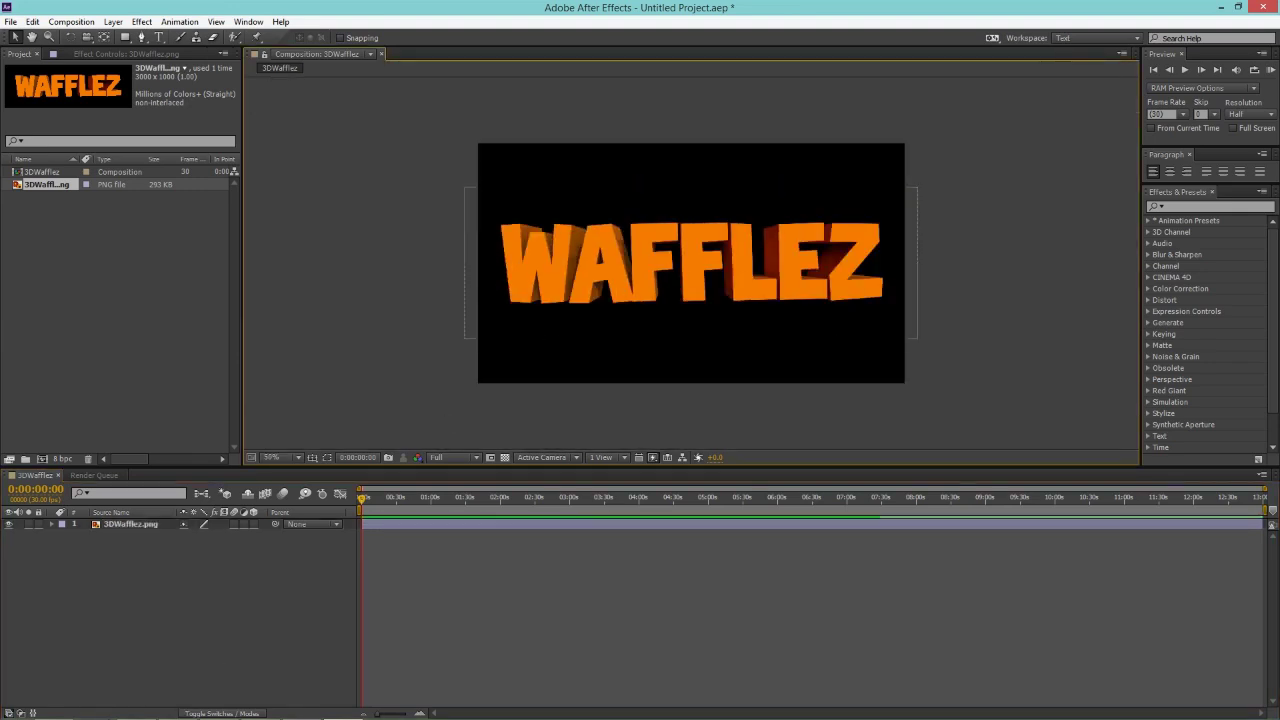
click(54, 706)
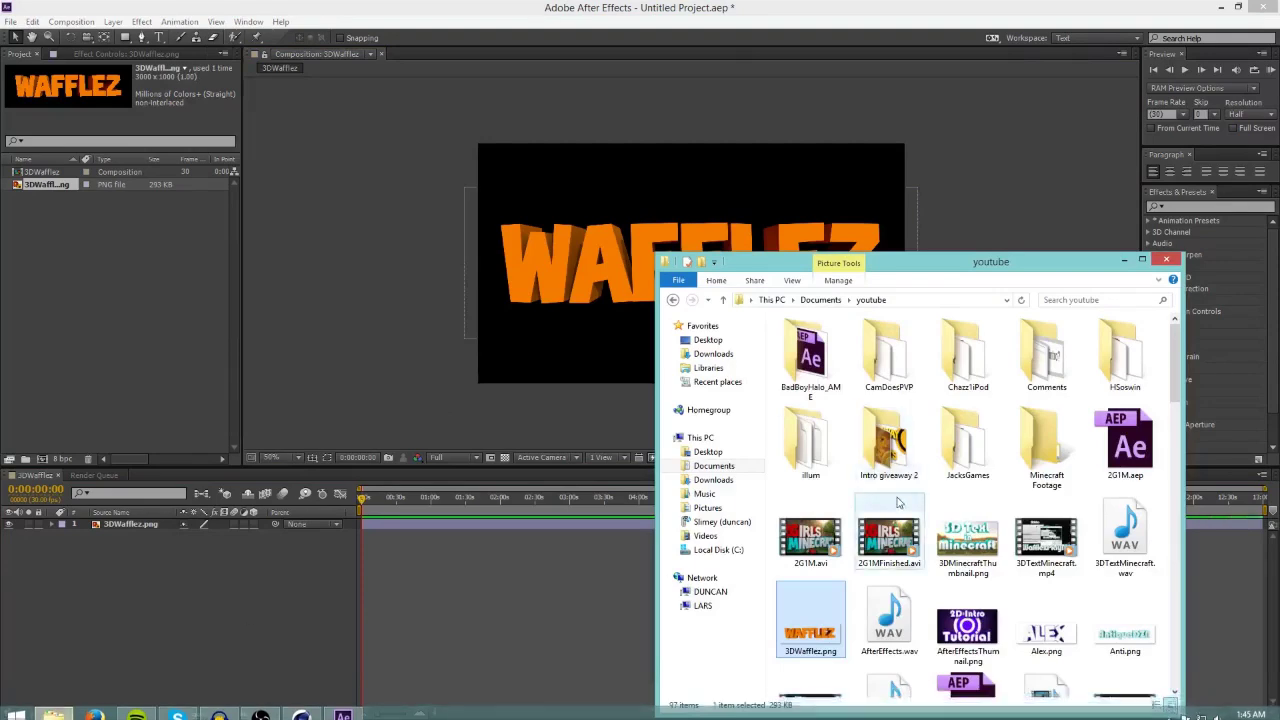
Import WhiteGrunge.jpg from the Documents folder into the project
scroll(897, 505, down, 5)
scroll(897, 505, up, 10)
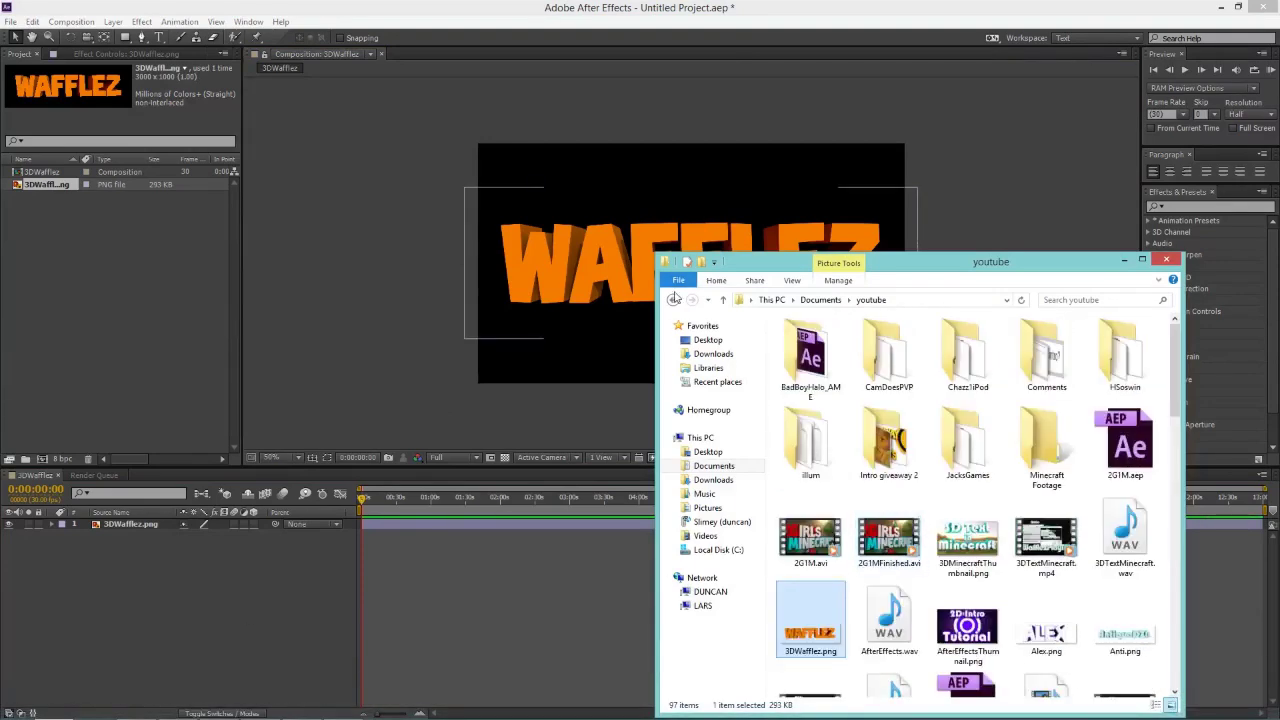
key(alt+Up)
scroll(895, 530, down, 5)
scroll(895, 548, down, 5)
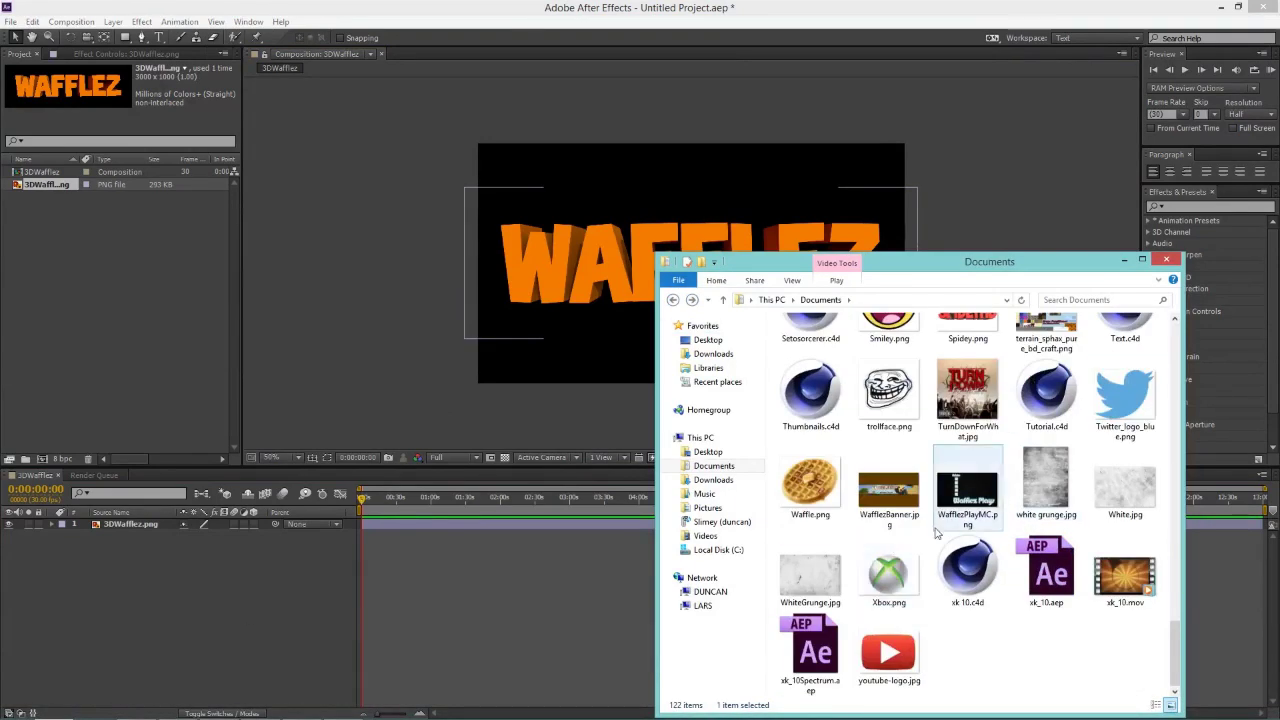
click(810, 575)
click(117, 310)
drag(259, 7, 31, 205)
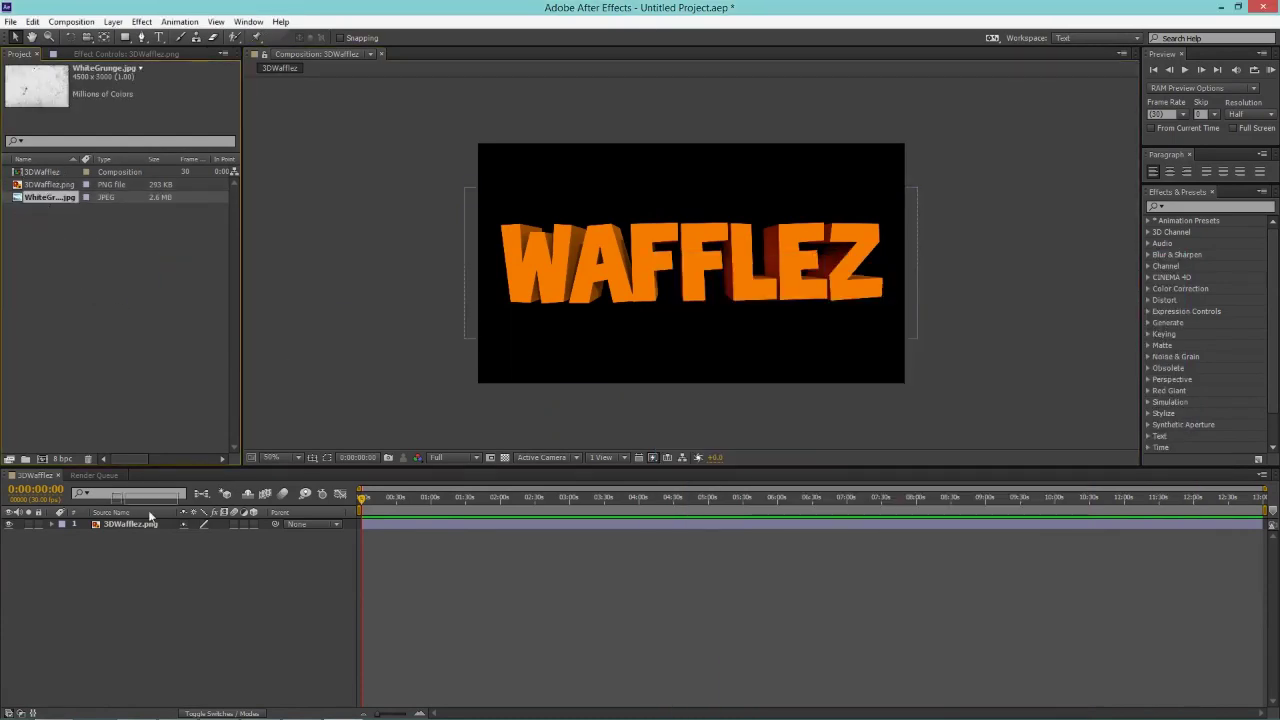
Place WhiteGrunge.jpg beneath the WAFFLEZ layer and scale it to fill the frame
drag(140, 474, 151, 580)
scroll(734, 387, down, 1)
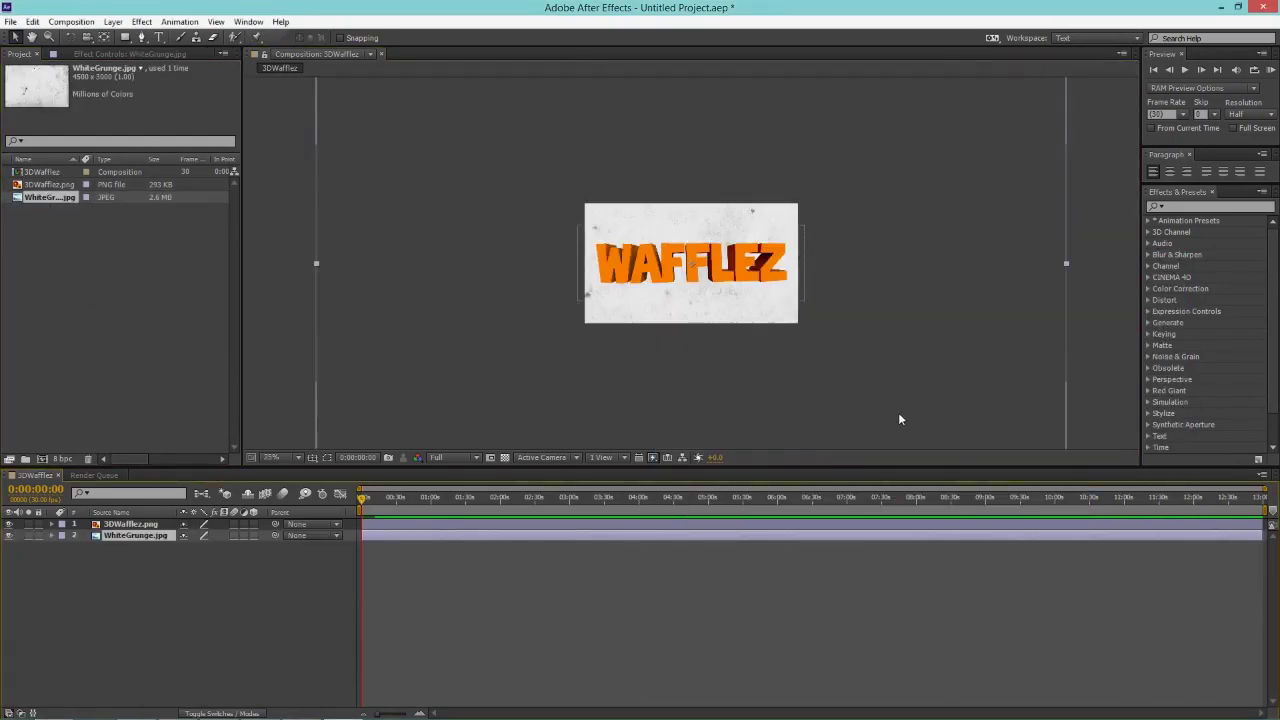
scroll(899, 419, down, 2)
shift+drag(876, 389, 748, 314)
scroll(680, 312, up, 4)
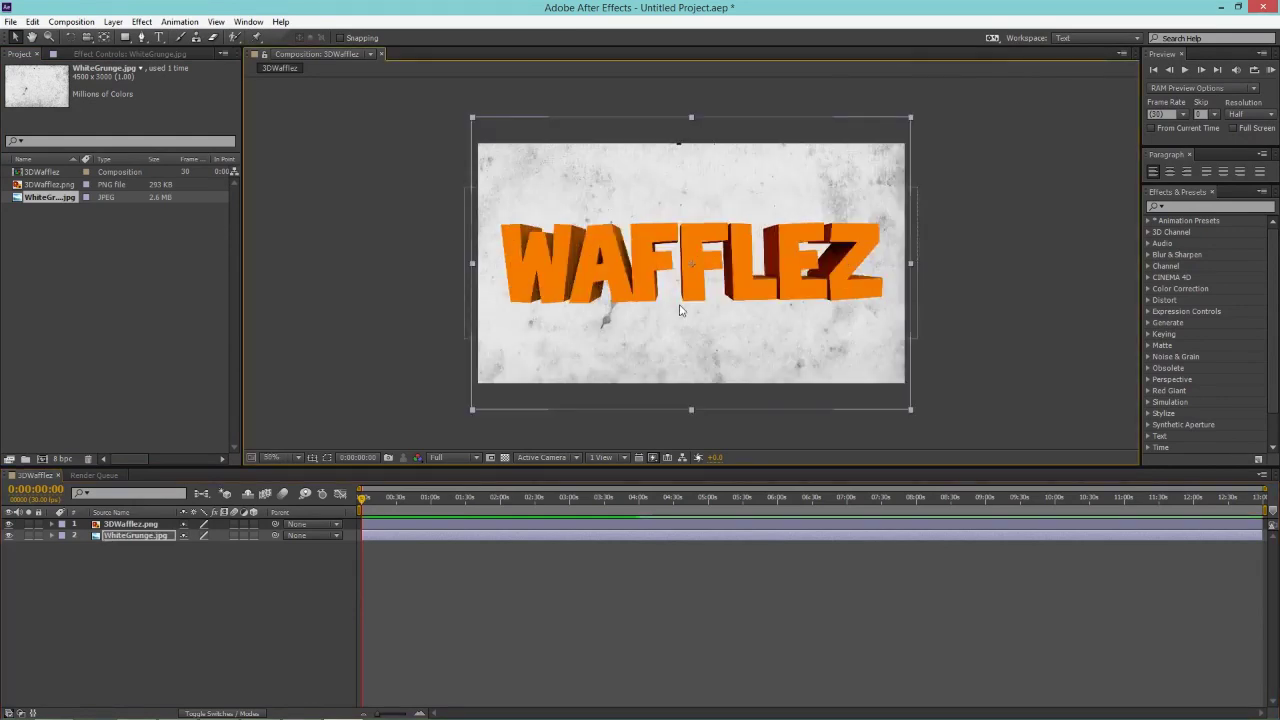
click(919, 360)
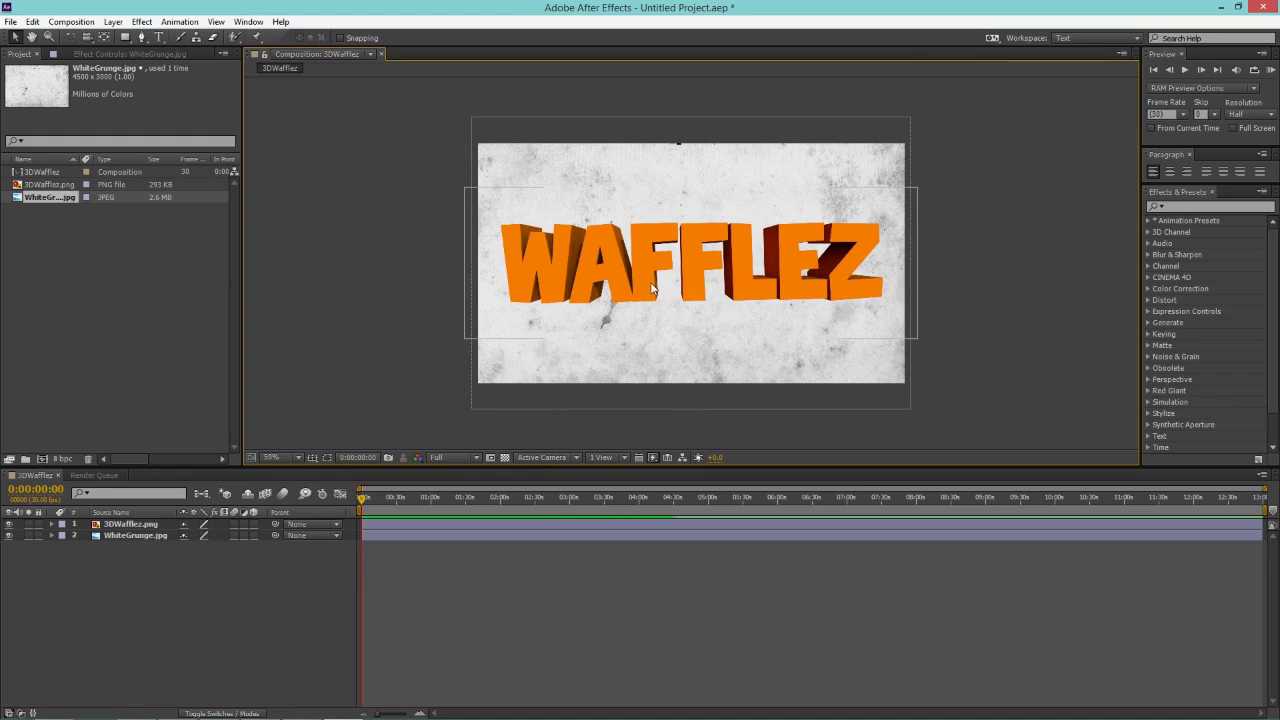